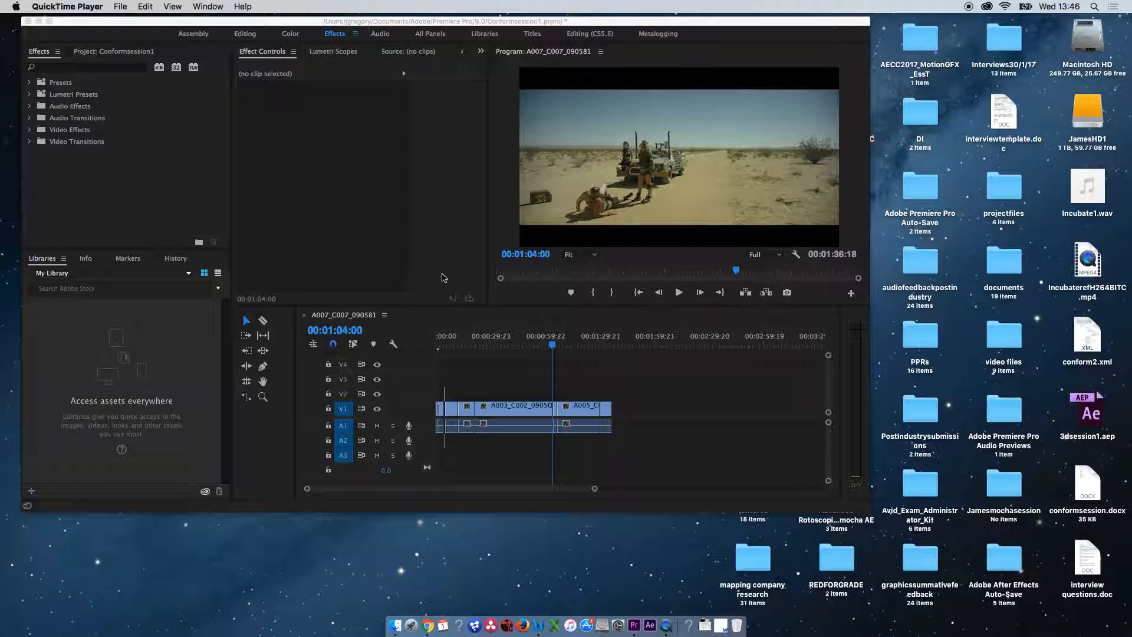
Export the sequence as a Final Cut Pro XML named conform3.xml on the Desktop.
left_click(519, 374)
left_click(116, 7)
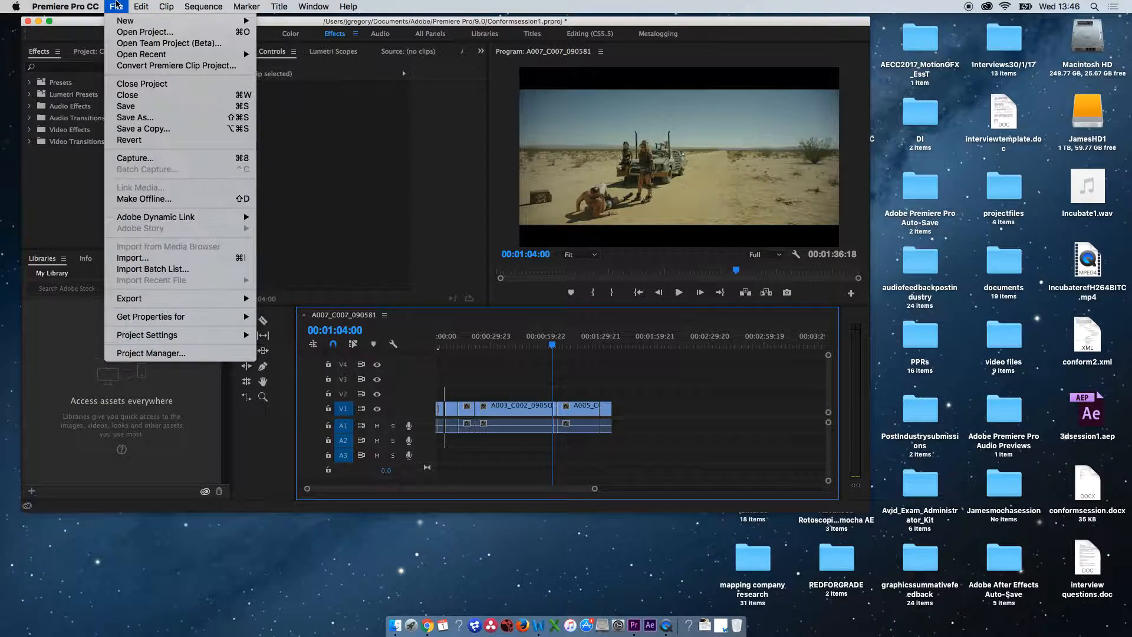
mouse_move(241, 301)
left_click(301, 422)
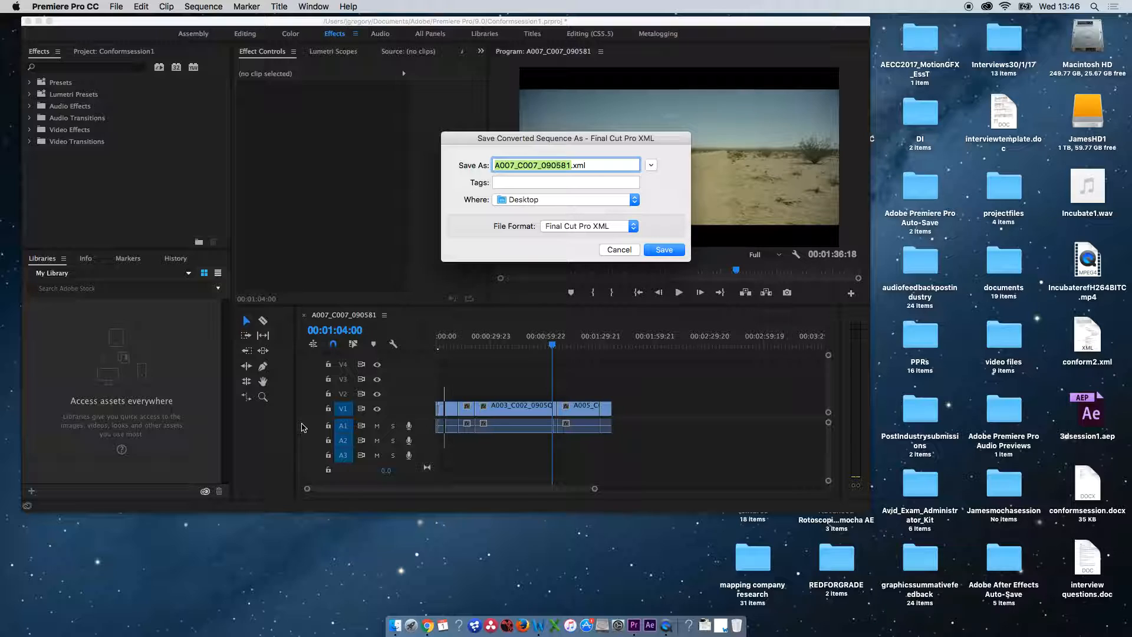
type("conform")
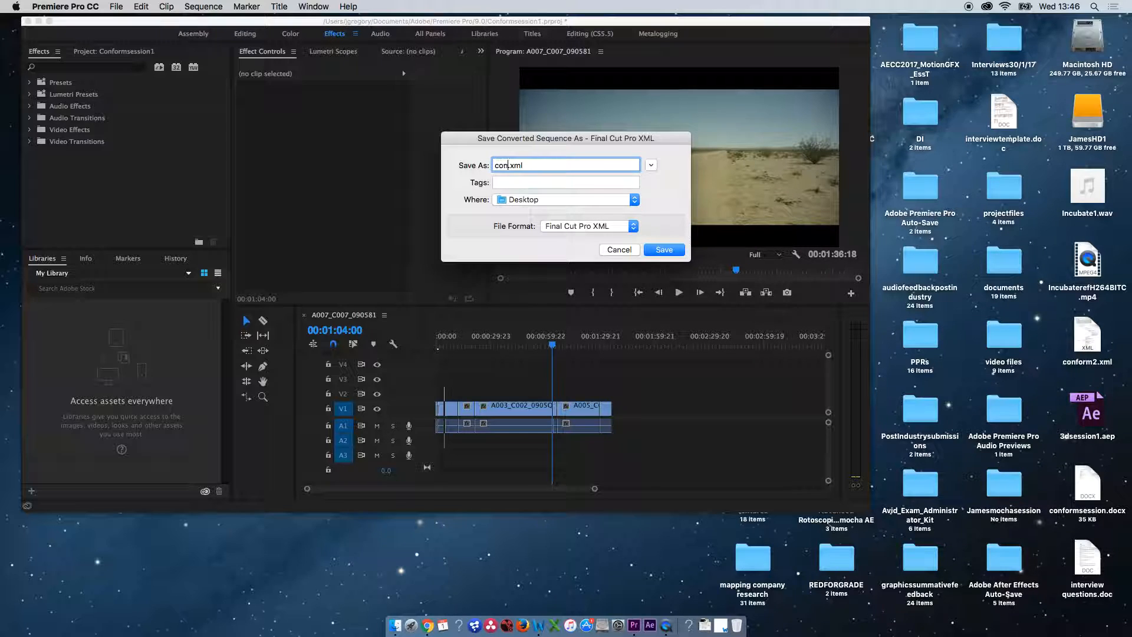
type("3")
left_click(663, 250)
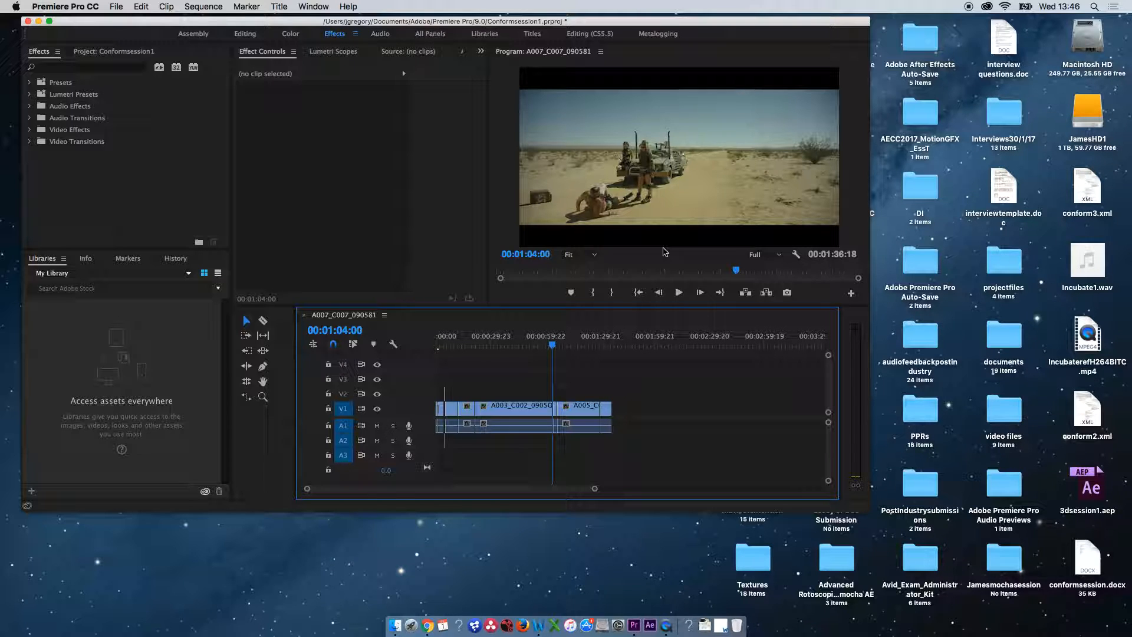
Export the sequence as a CMX3600 EDL with the default settings, saving A007_C007_090581.edl to the Desktop.
left_click(117, 6)
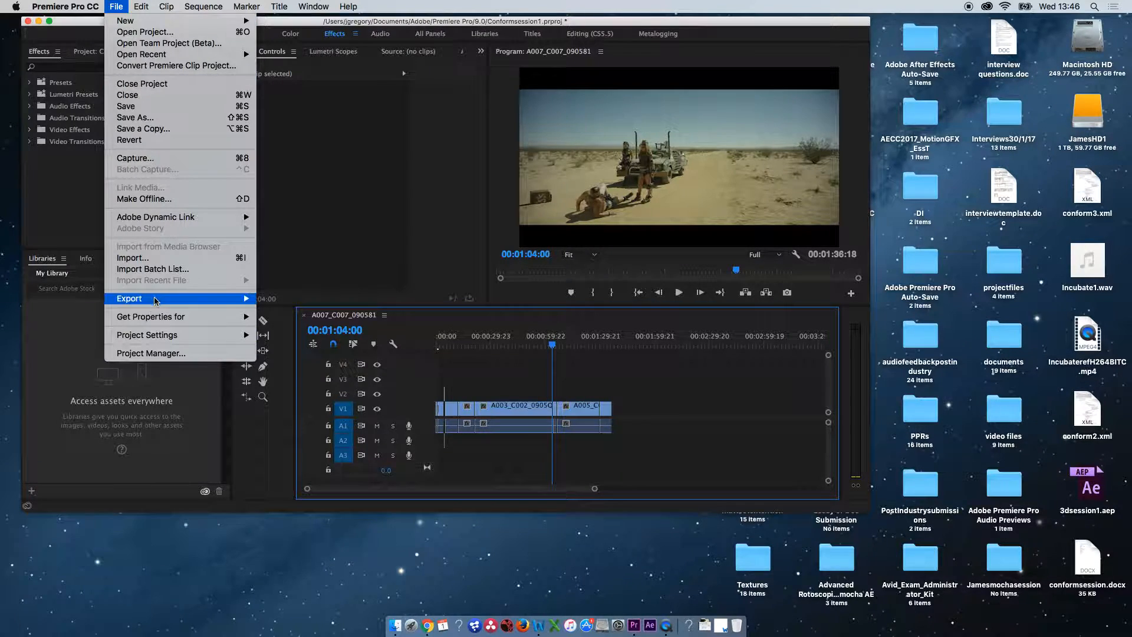
mouse_move(156, 301)
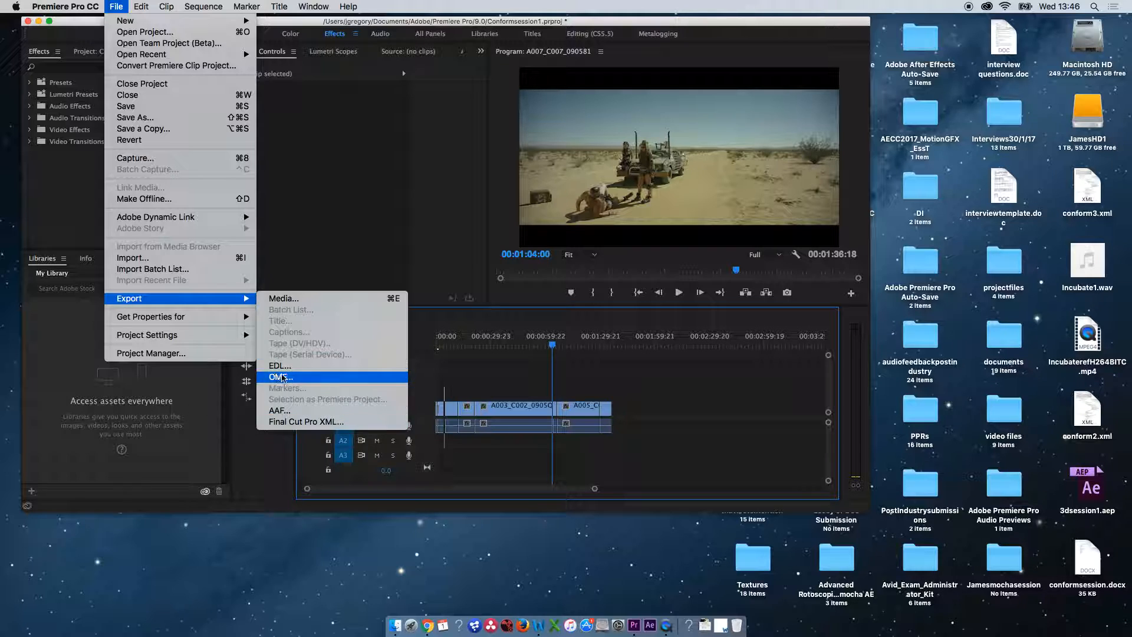
left_click(307, 365)
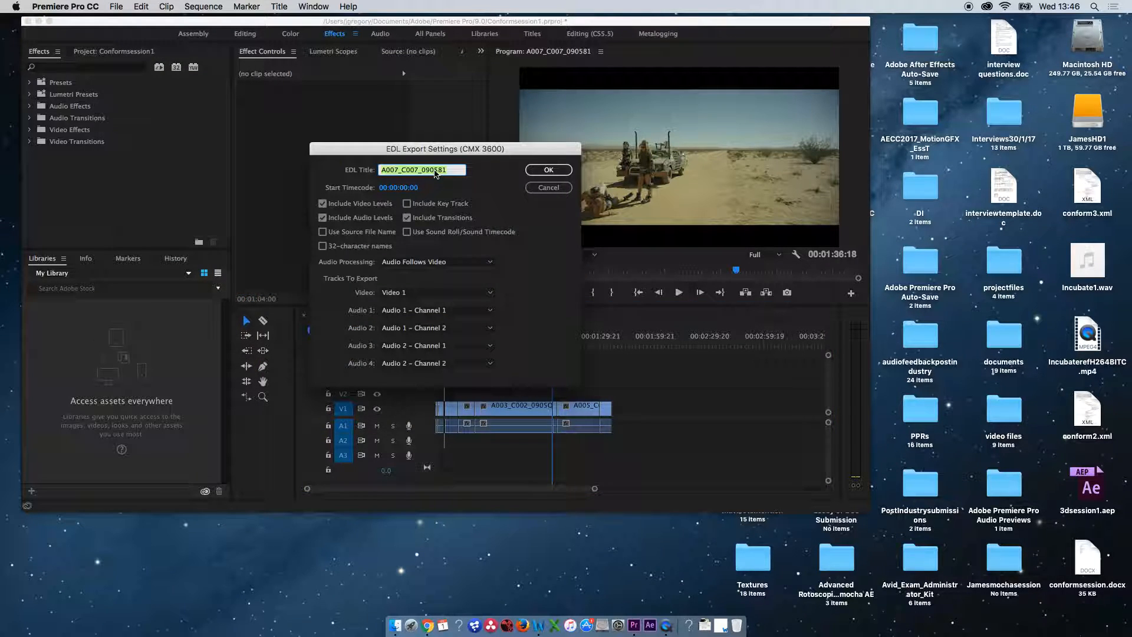
left_click(559, 170)
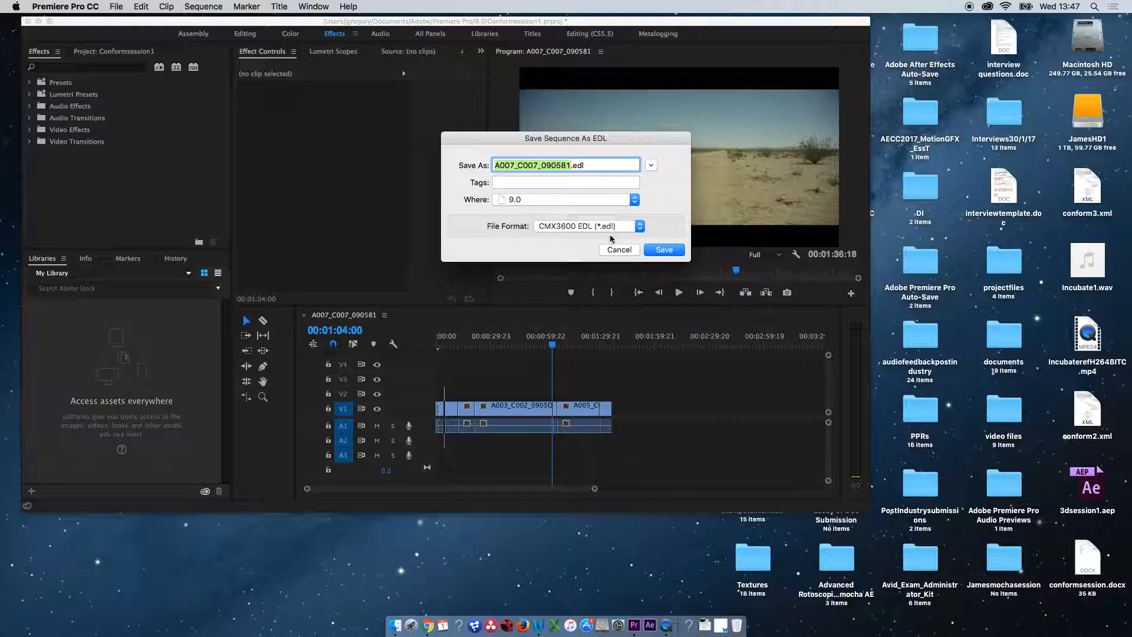
left_click(634, 199)
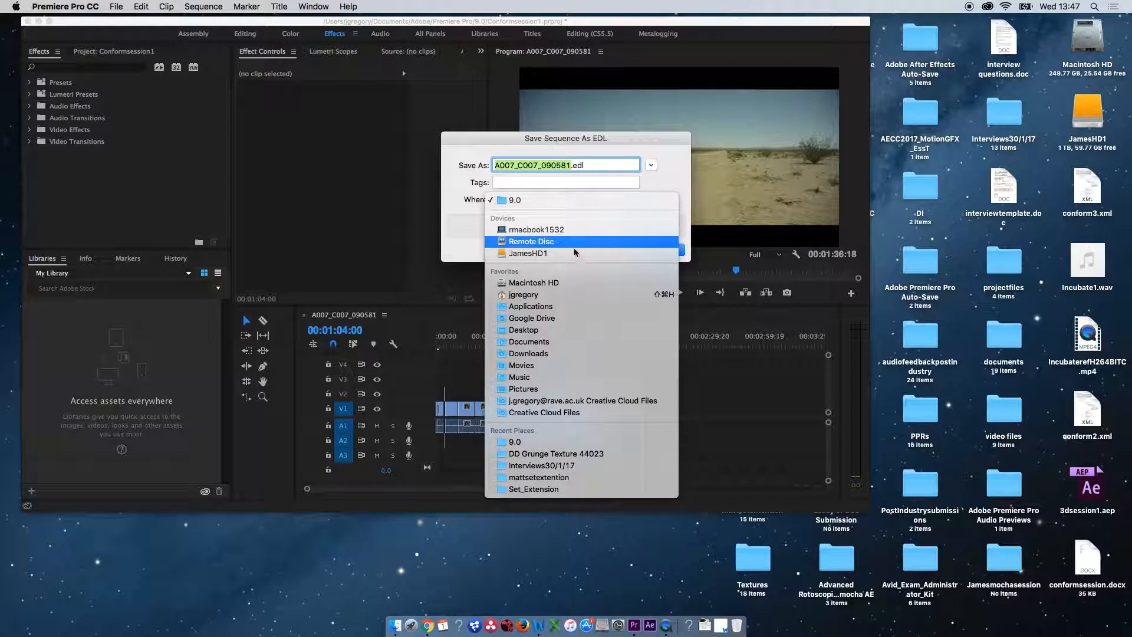
left_click(557, 334)
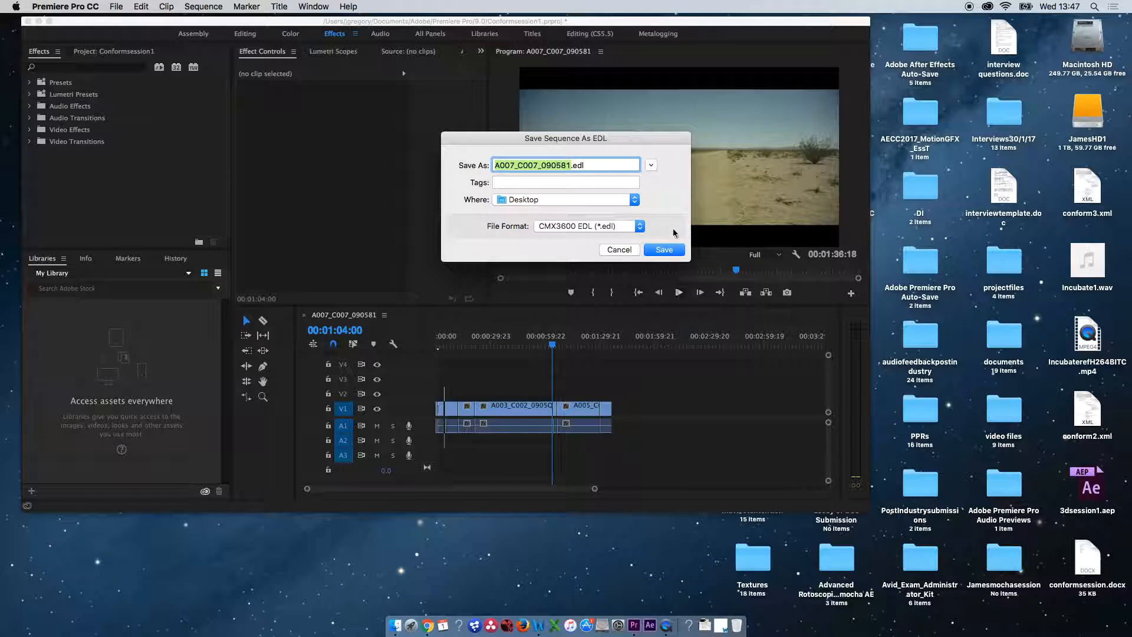
left_click(668, 251)
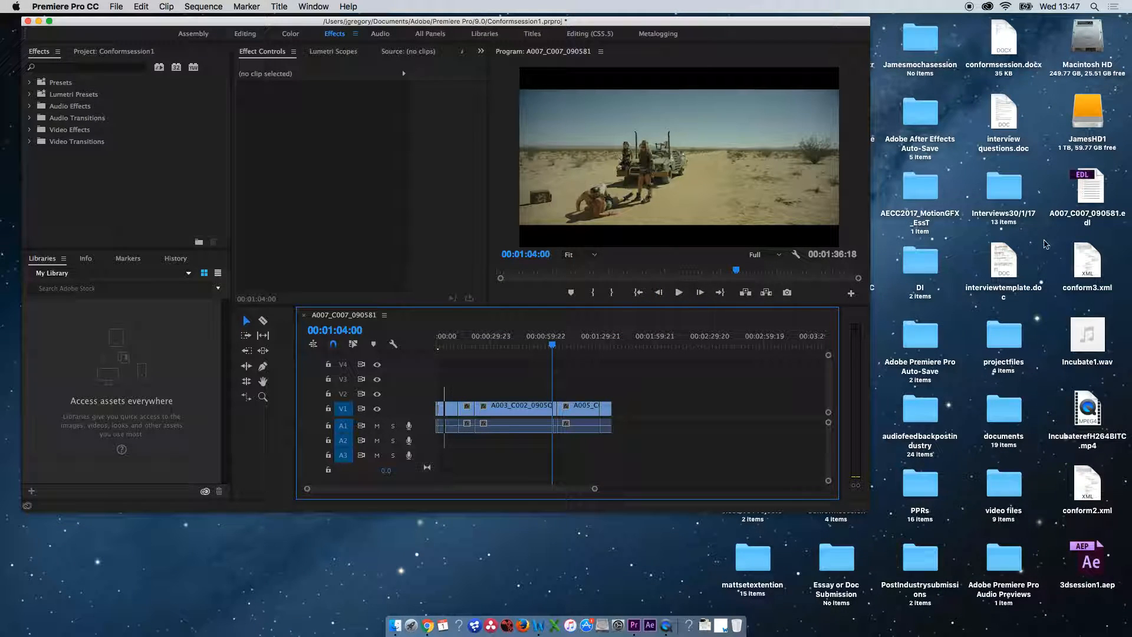
left_click(1090, 195)
double_click(1090, 196)
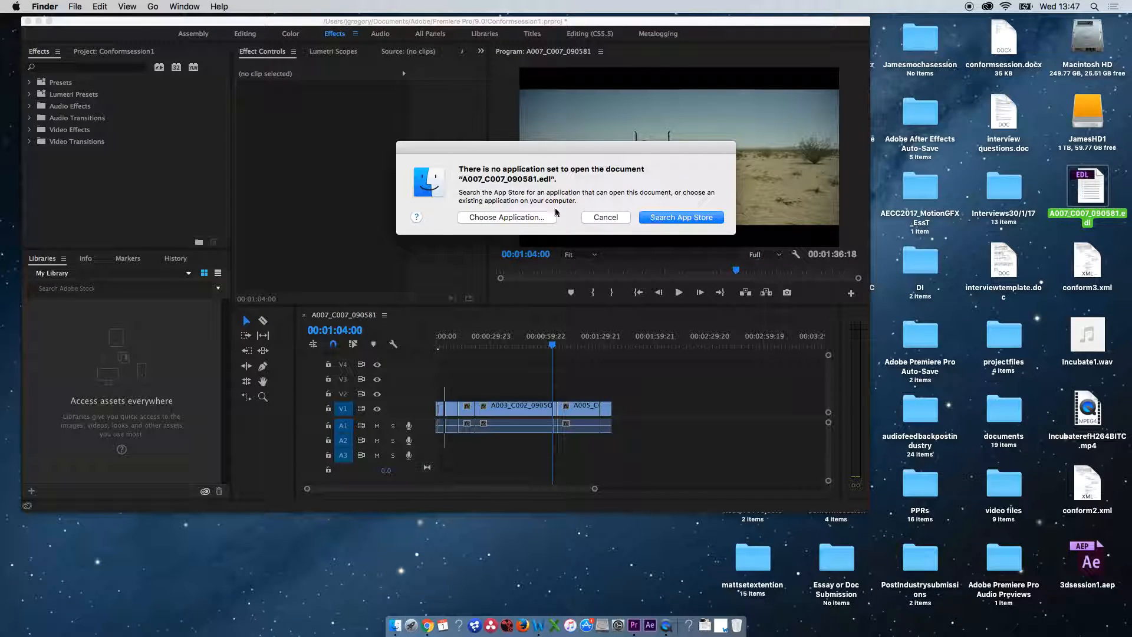
left_click(613, 217)
Open A007_C007_090581.edl in Word, enlarge the window to examine the edit events and clip names, and close the document.
left_click_drag(1090, 197, 534, 633)
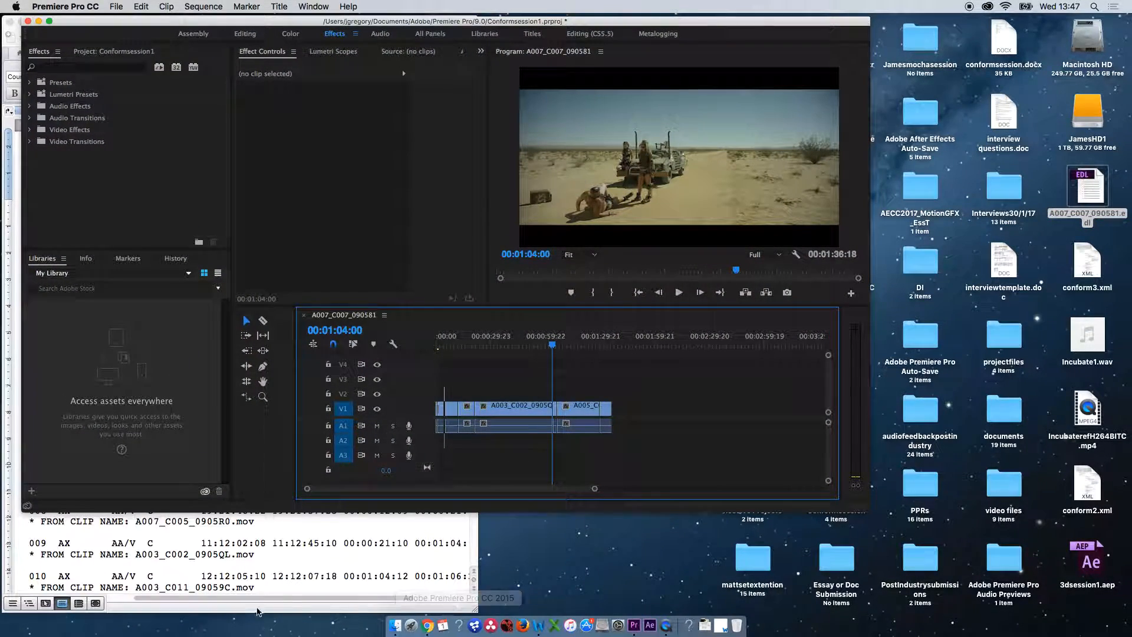
left_click(256, 611)
left_click_drag(212, 35, 519, 4)
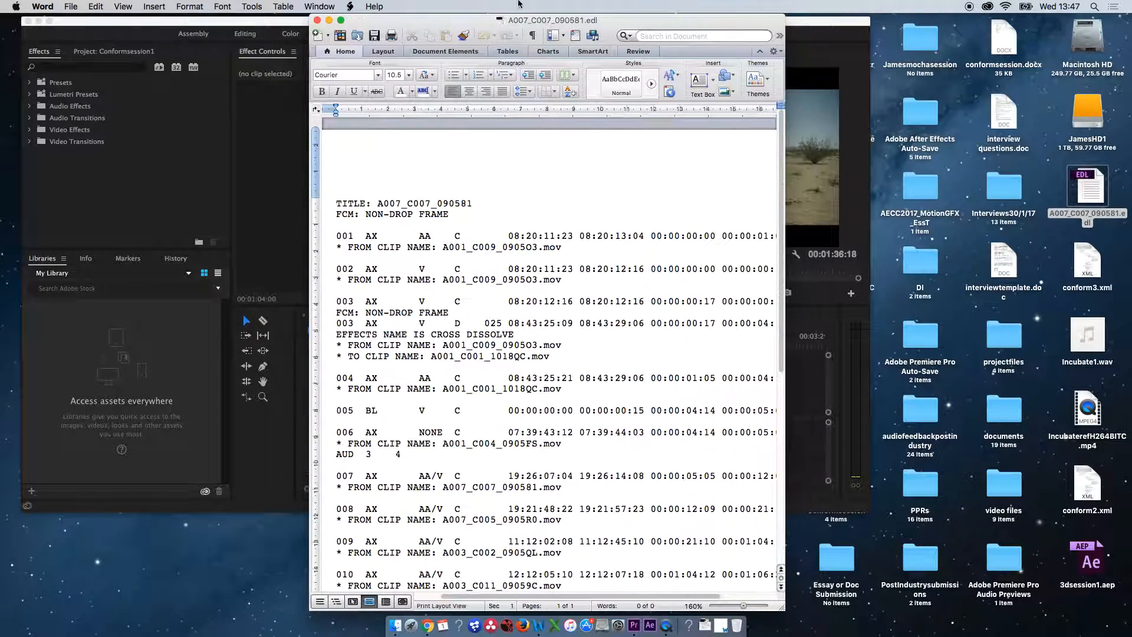
left_click_drag(783, 608, 1092, 600)
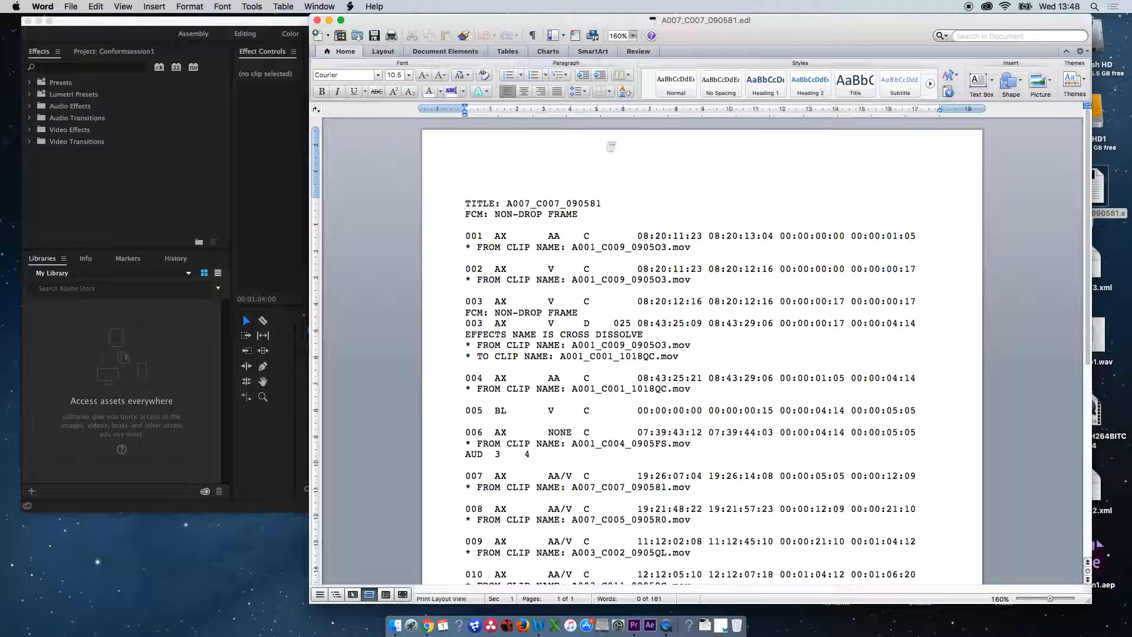
left_click(318, 20)
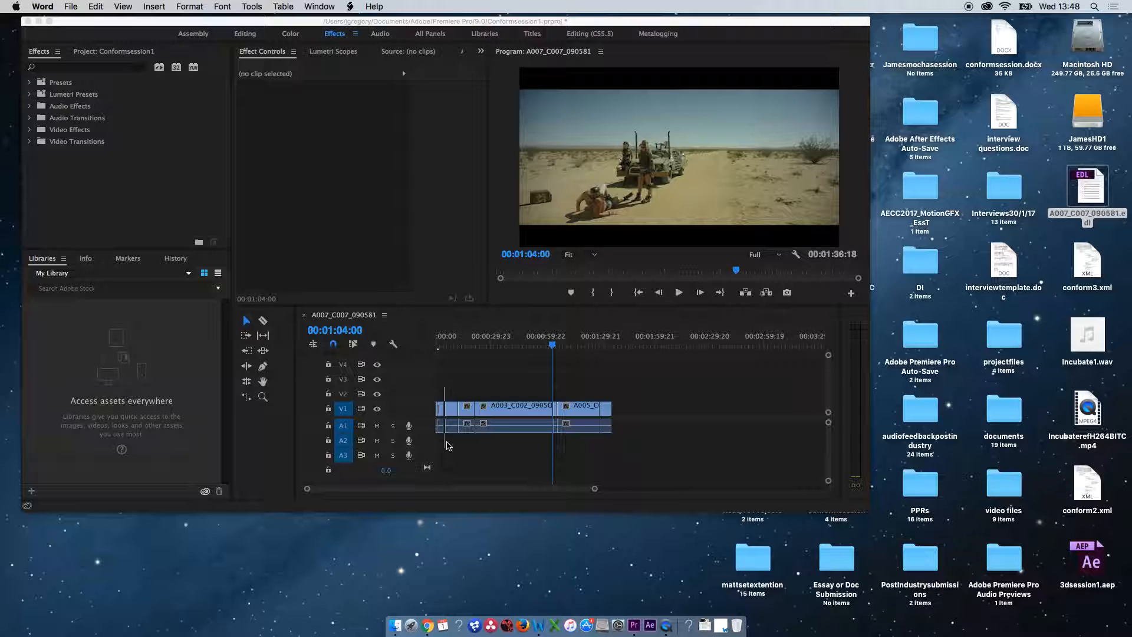
Move the sequence playhead in Premiere Pro to 00:00:28:03.
left_click(542, 352)
left_click_drag(501, 346, 489, 347)
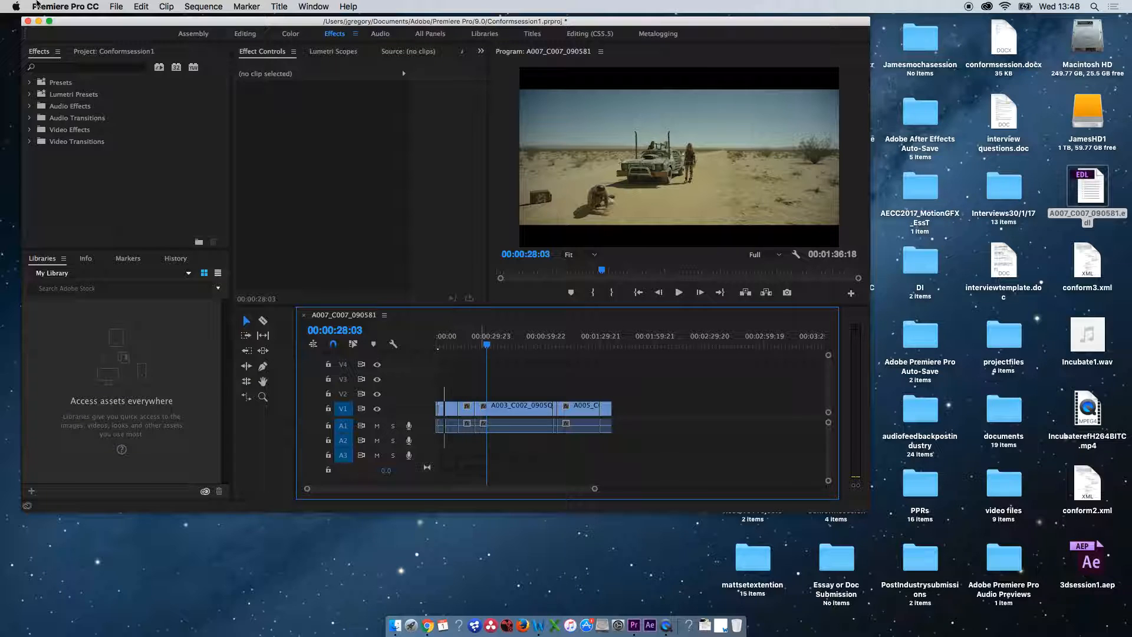
left_click(117, 7)
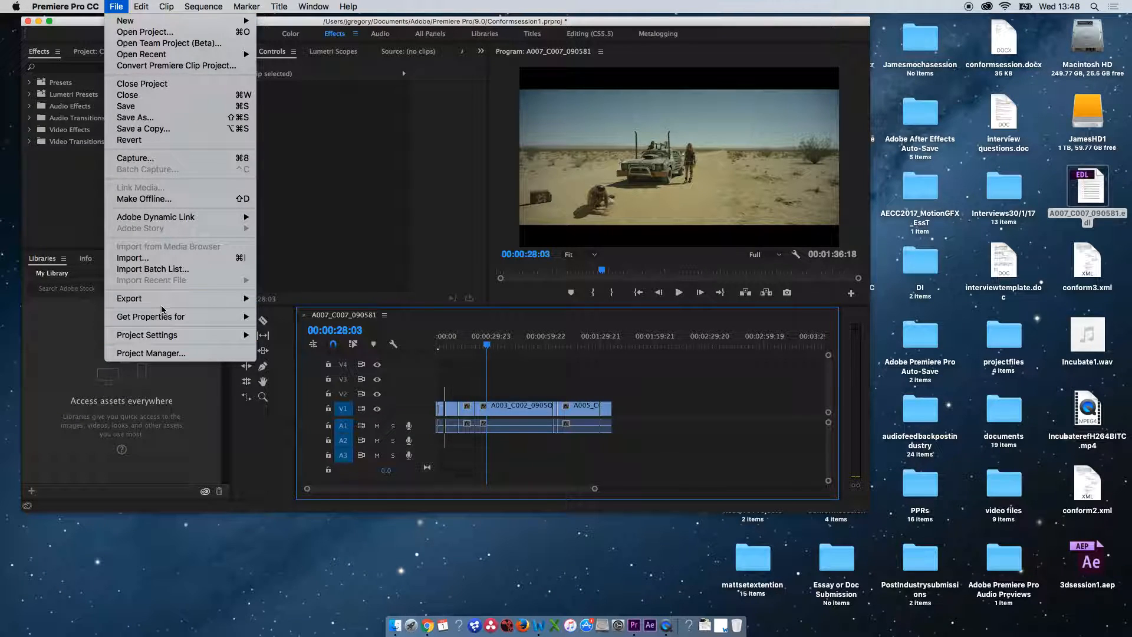
mouse_move(165, 302)
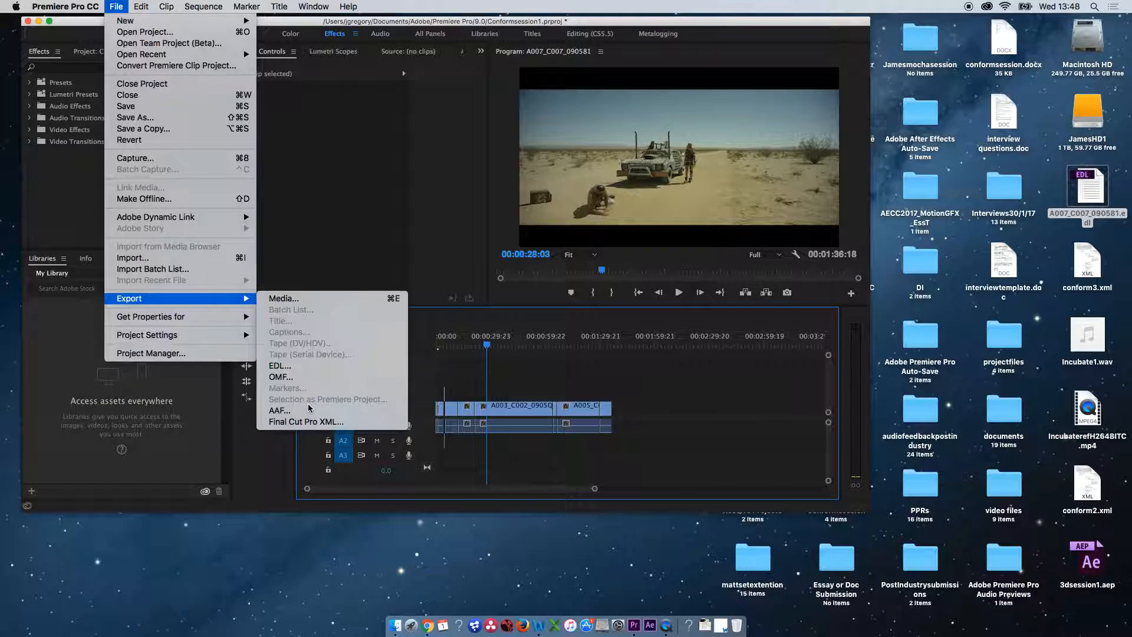
mouse_move(204, 7)
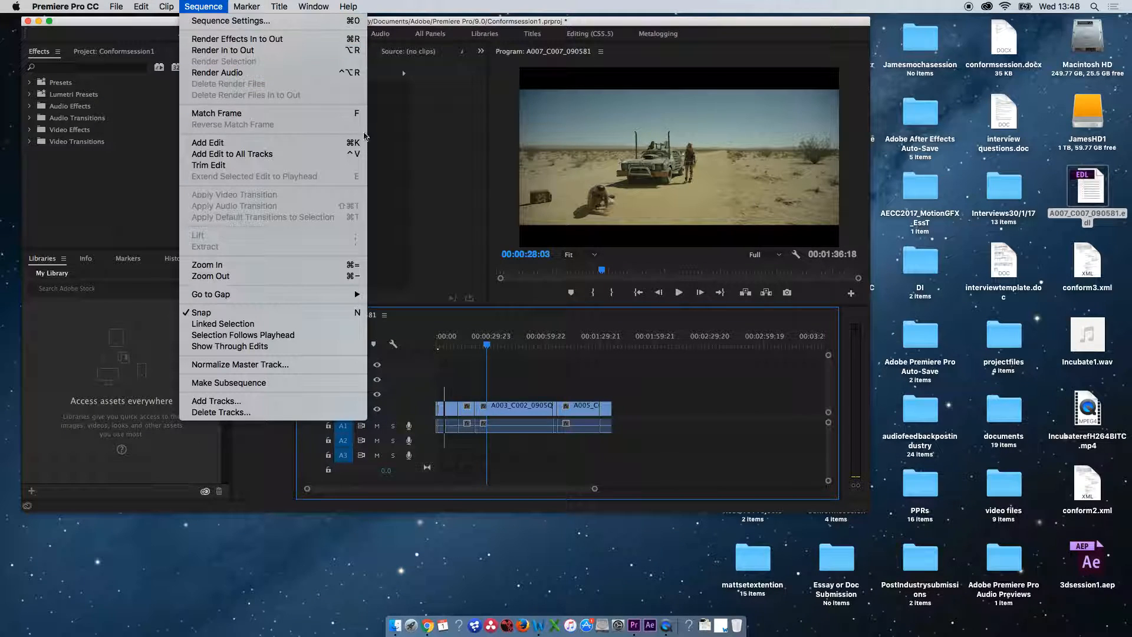
left_click(409, 164)
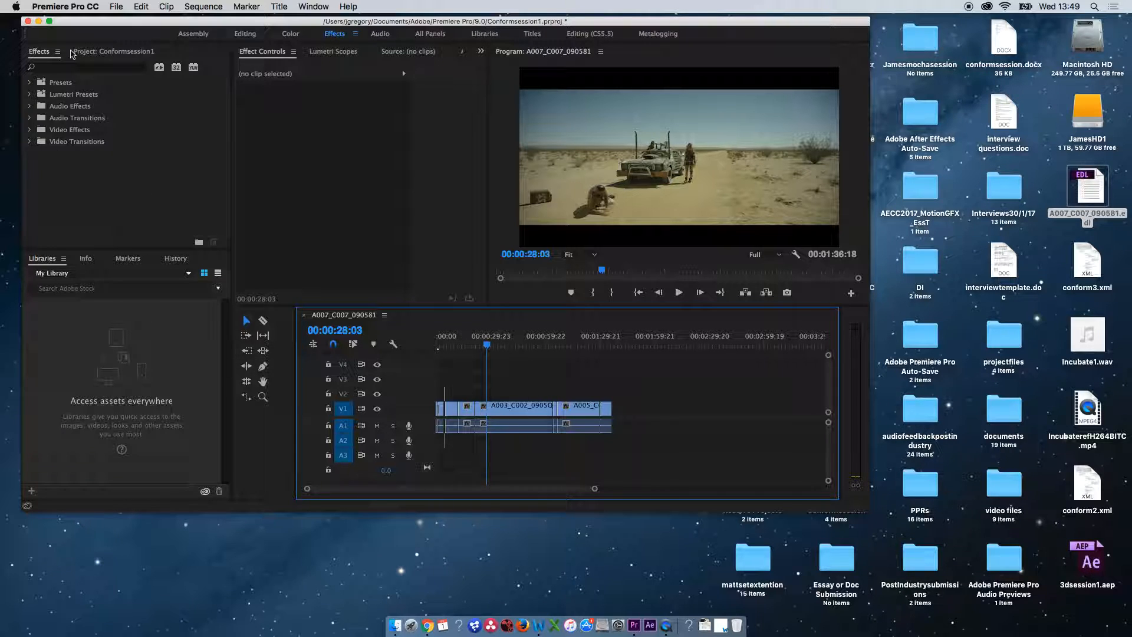
Create a 1920 x 1080, 23.976 fps, square-pixel transparent video and lay it on track V3 across the whole sequence.
left_click(245, 35)
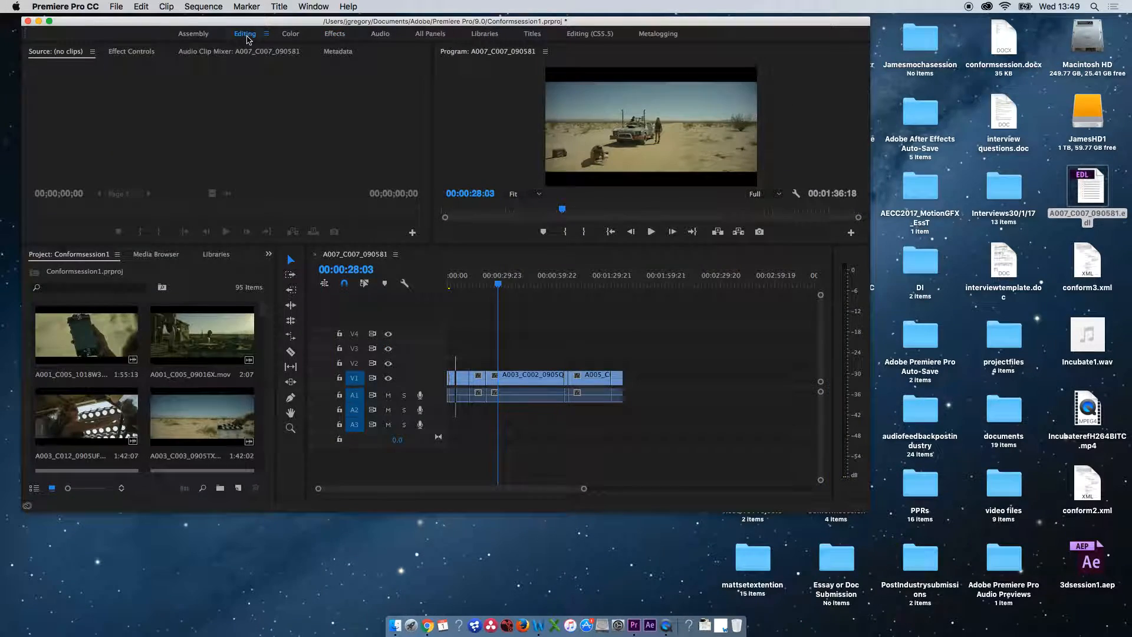
scroll(224, 368, "down", 15)
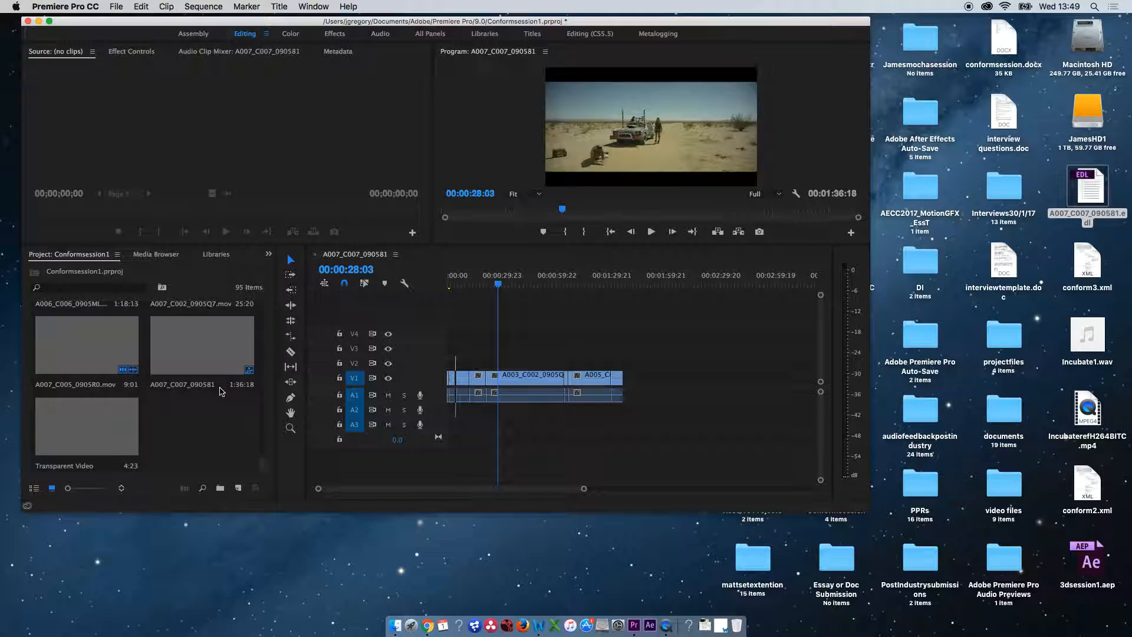
right_click(207, 425)
mouse_move(254, 476)
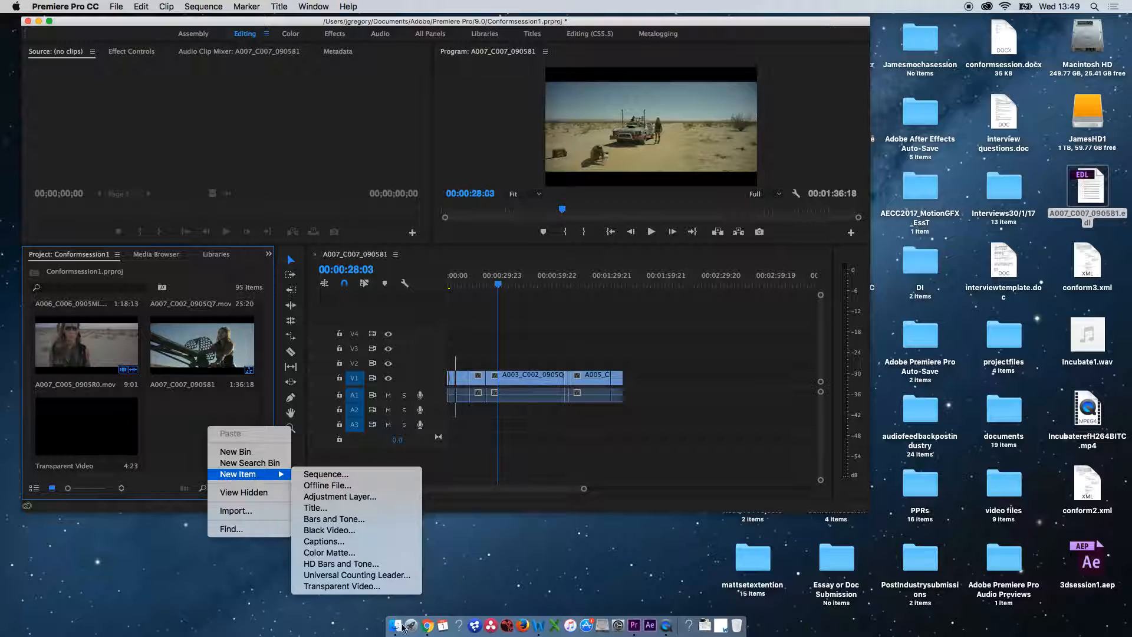
left_click(358, 588)
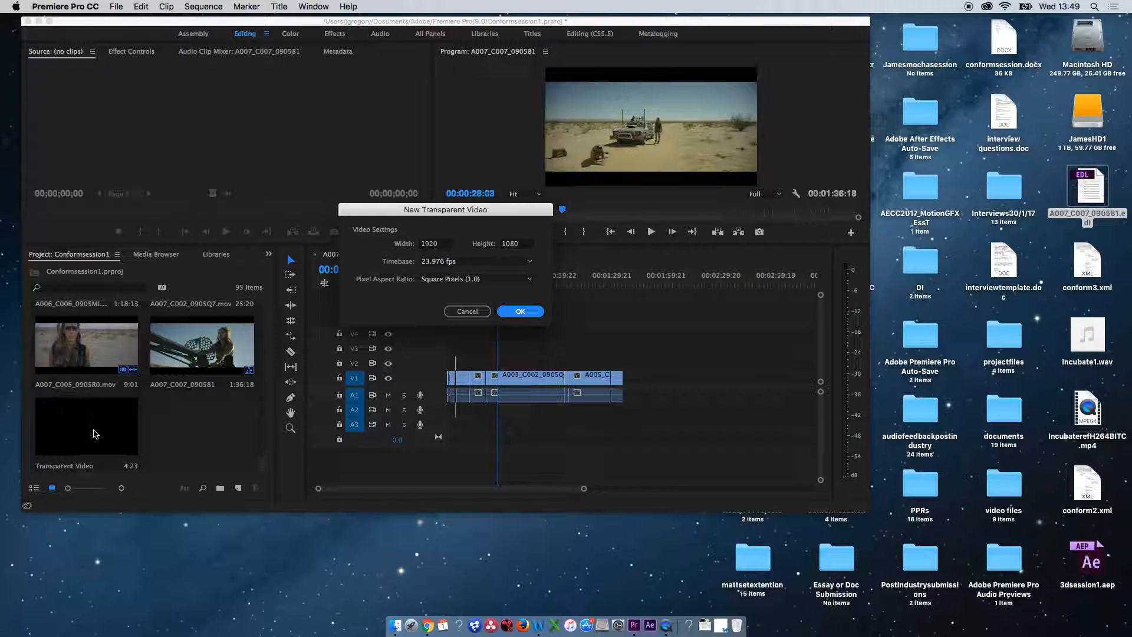
left_click(520, 311)
left_click_drag(176, 425, 627, 359)
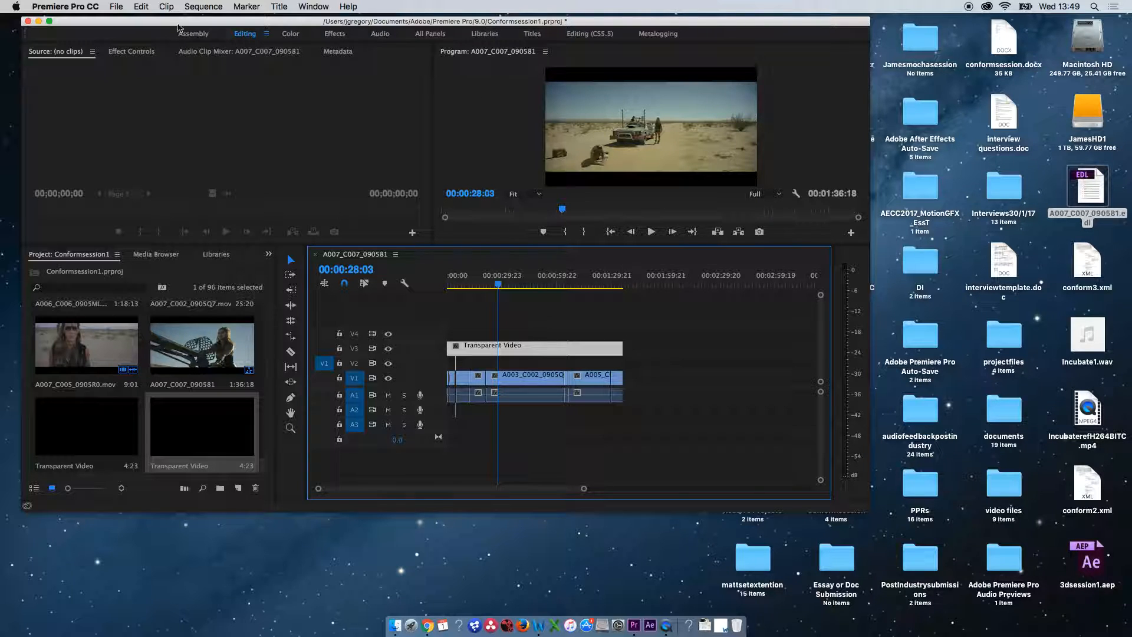
Apply the Timecode video effect to the Transparent Video clip above the edit.
left_click(329, 35)
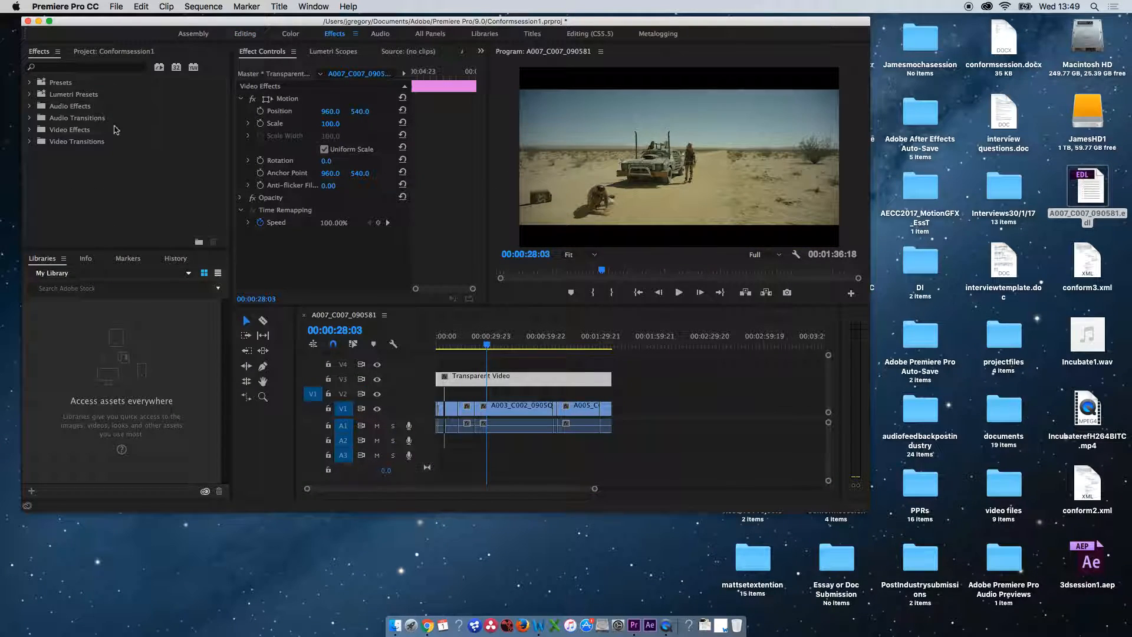
left_click(29, 130)
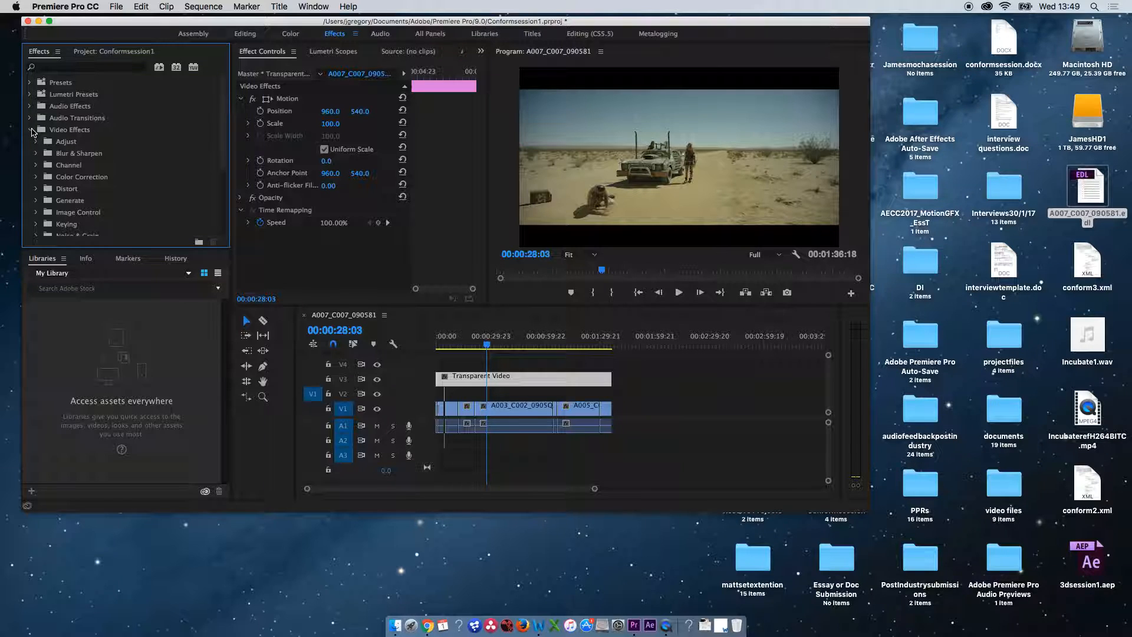
scroll(79, 209, "down", 4)
scroll(79, 209, "down", 1)
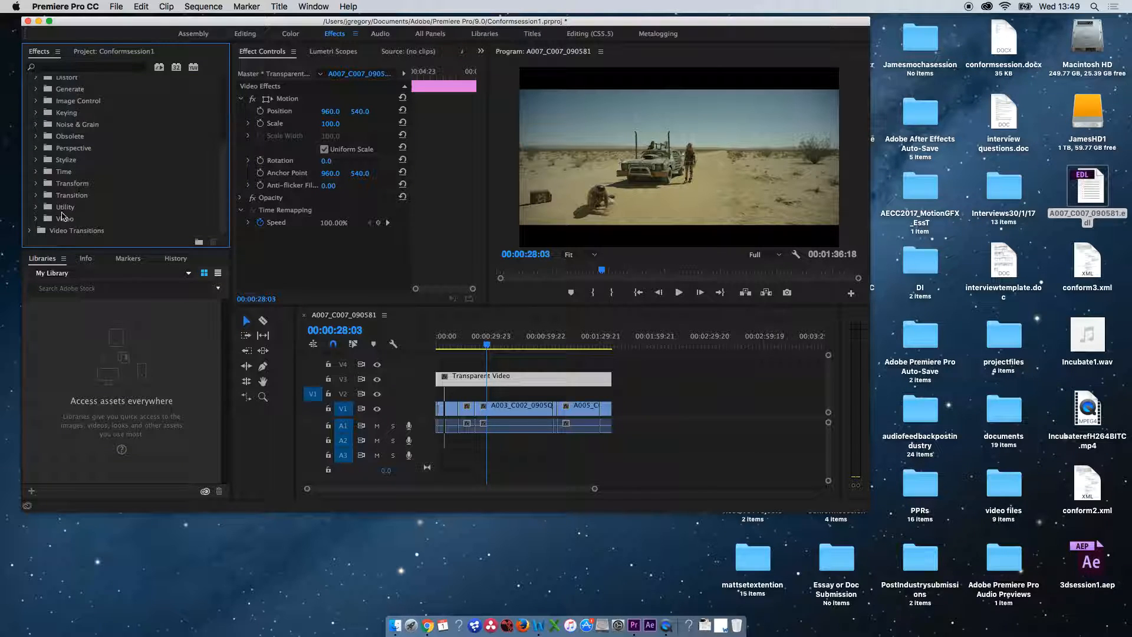
left_click(37, 219)
scroll(83, 214, "down", 3)
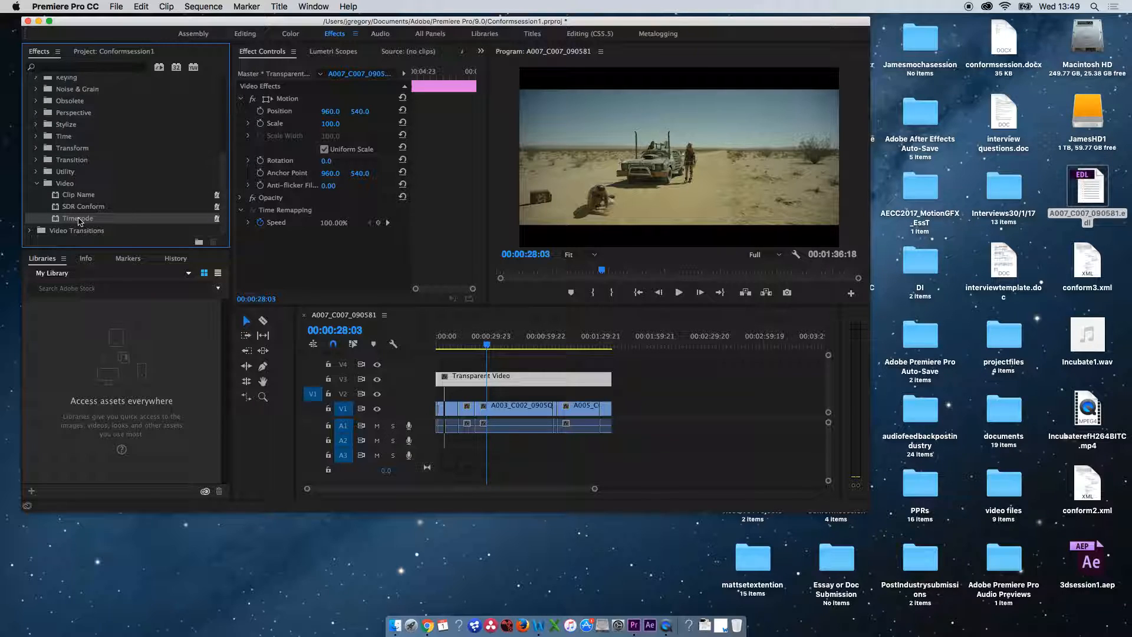
left_click_drag(78, 221, 481, 384)
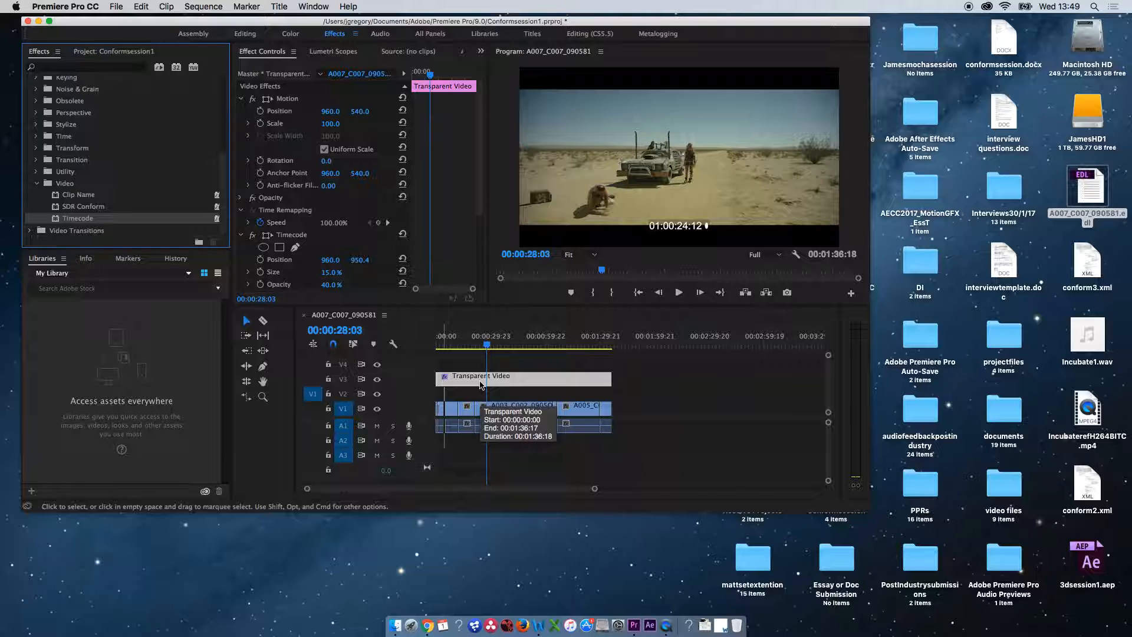
Set the Timecode effect's format to SMPTE and its timecode source to Media.
left_click(481, 384)
scroll(359, 261, "down", 3)
scroll(359, 261, "down", 1)
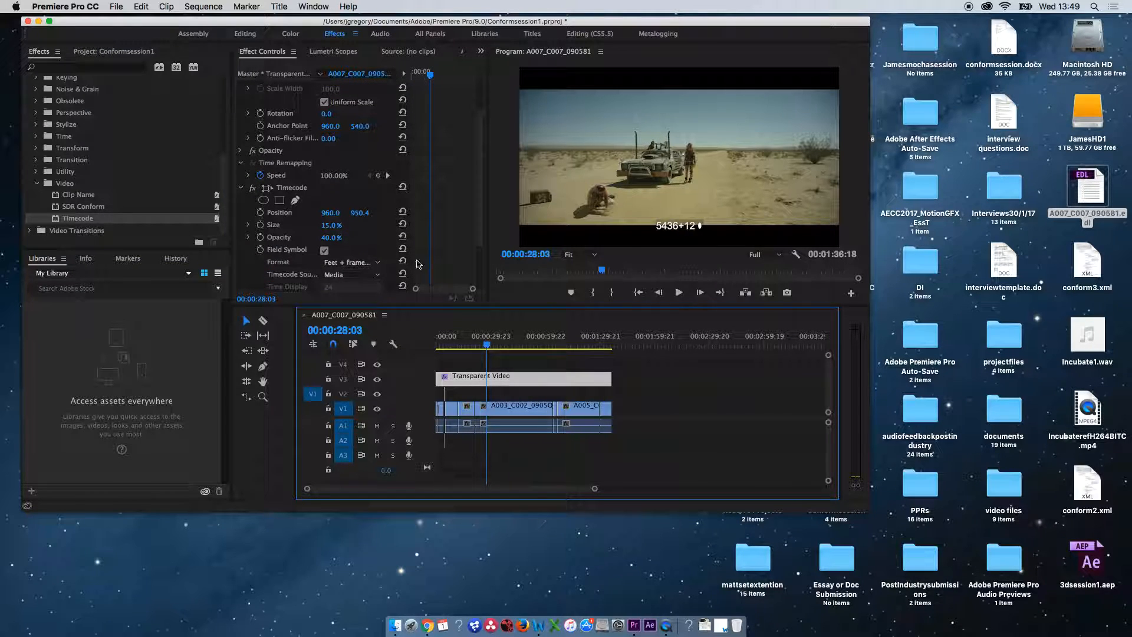
left_click(359, 266)
left_click(354, 264)
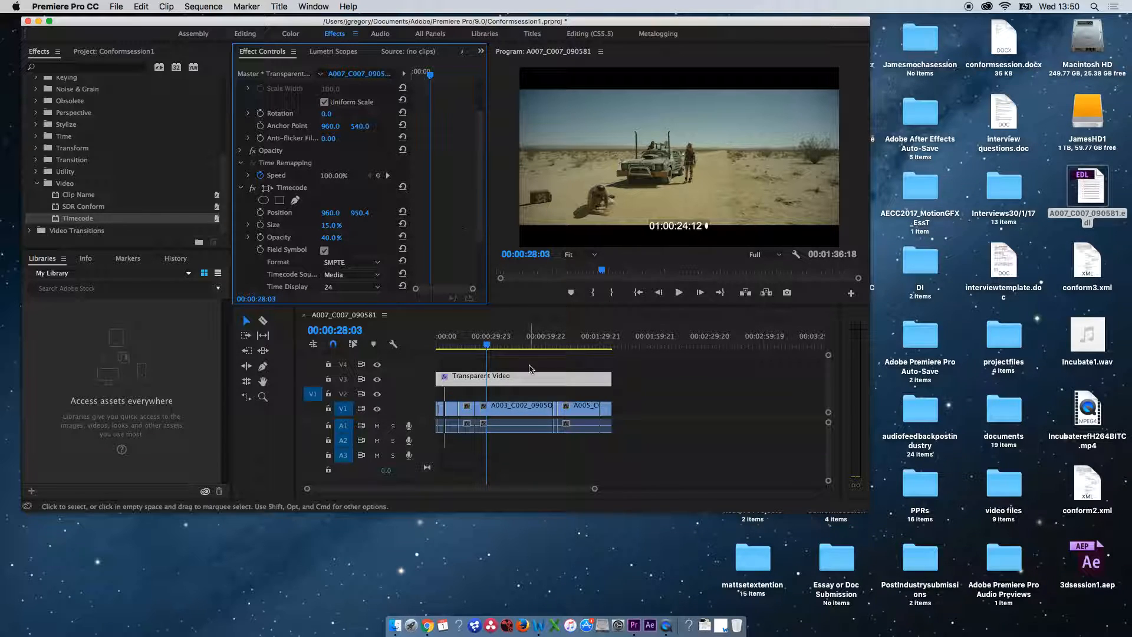
left_click(355, 275)
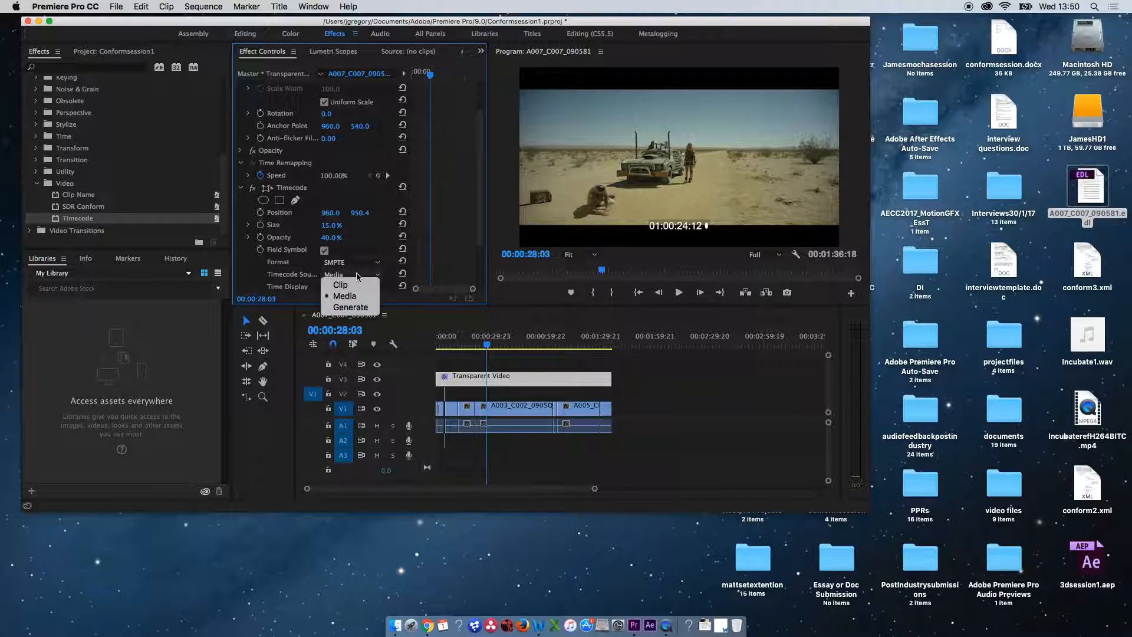
left_click(348, 297)
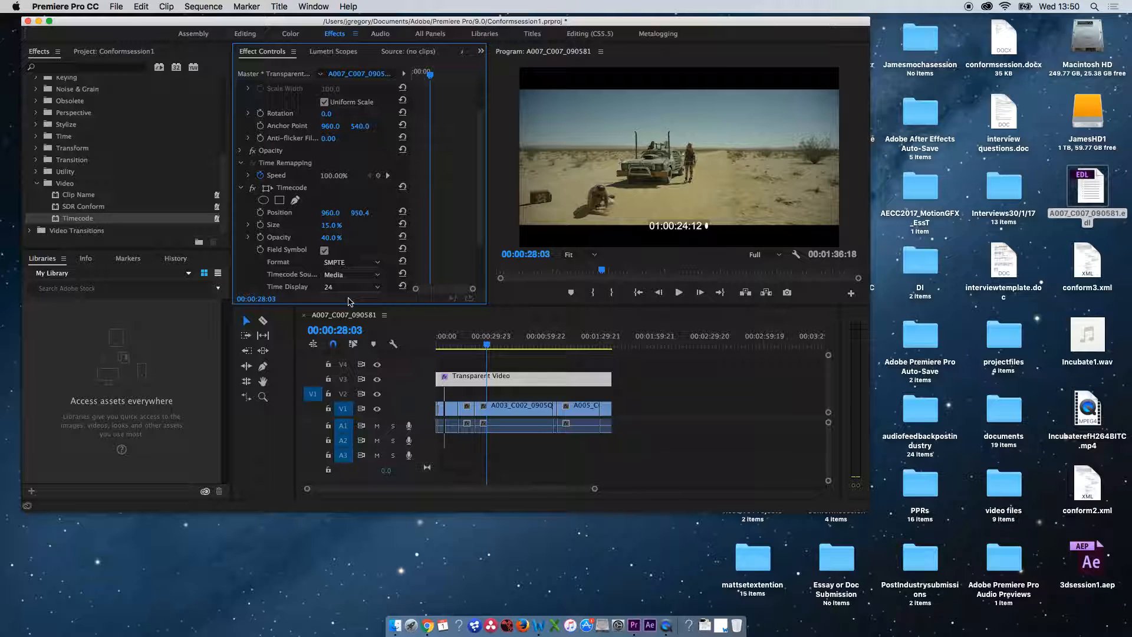
With the playhead at the sequence start, set the Timecode effect's horizontal position to 1525.0 and duplicate the effect on the Transparent Video clip.
left_click_drag(455, 342, 387, 356)
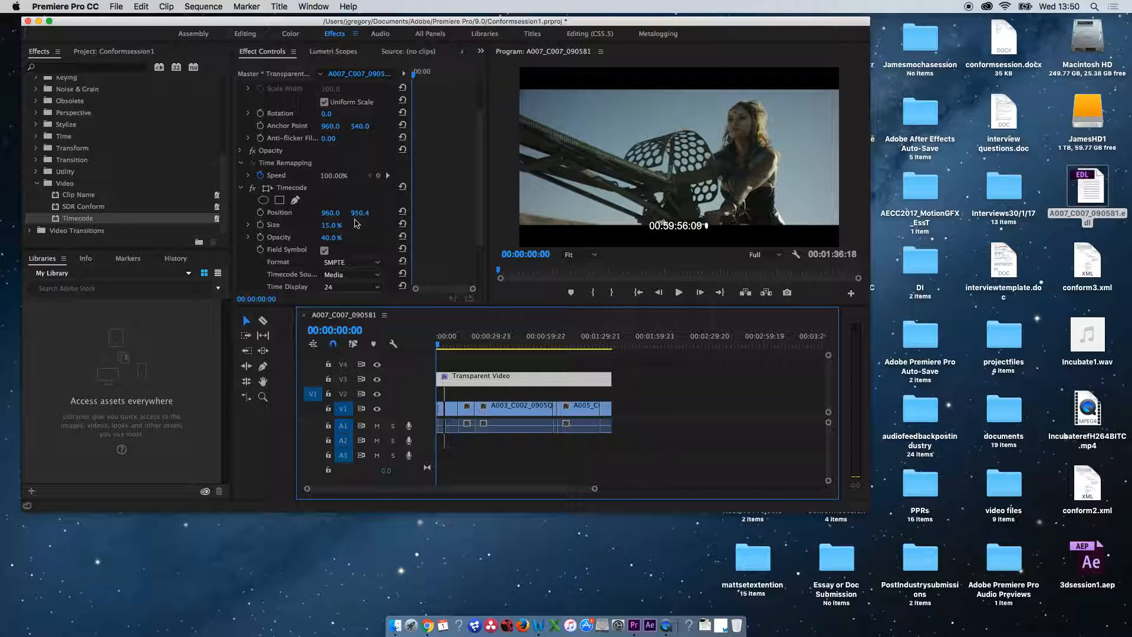
left_click_drag(330, 212, 489, 212)
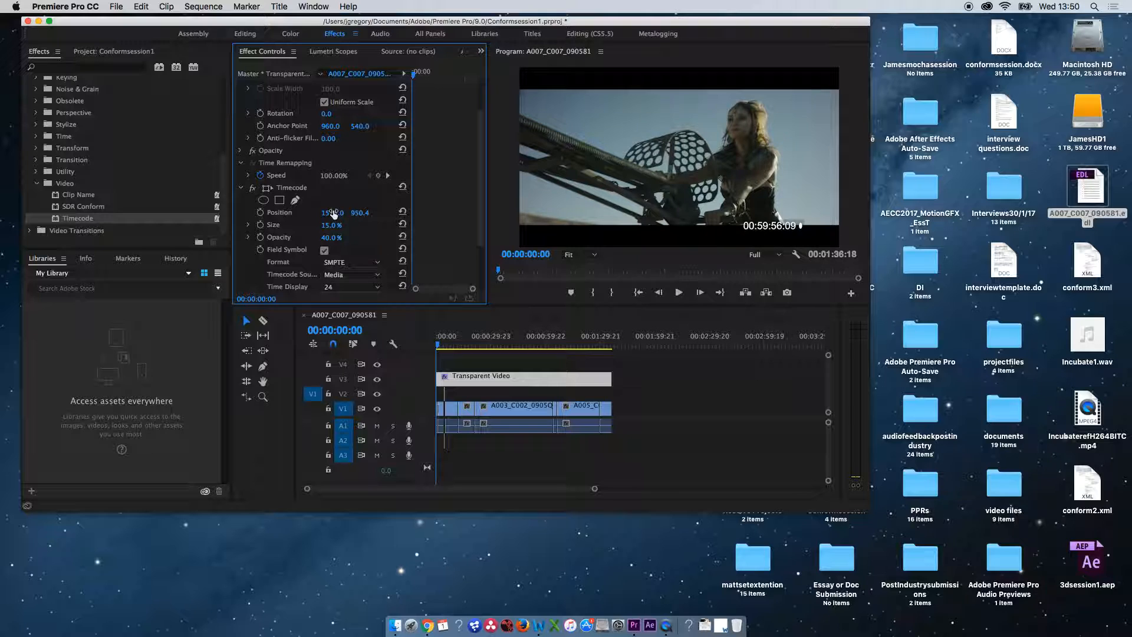
left_click(285, 188)
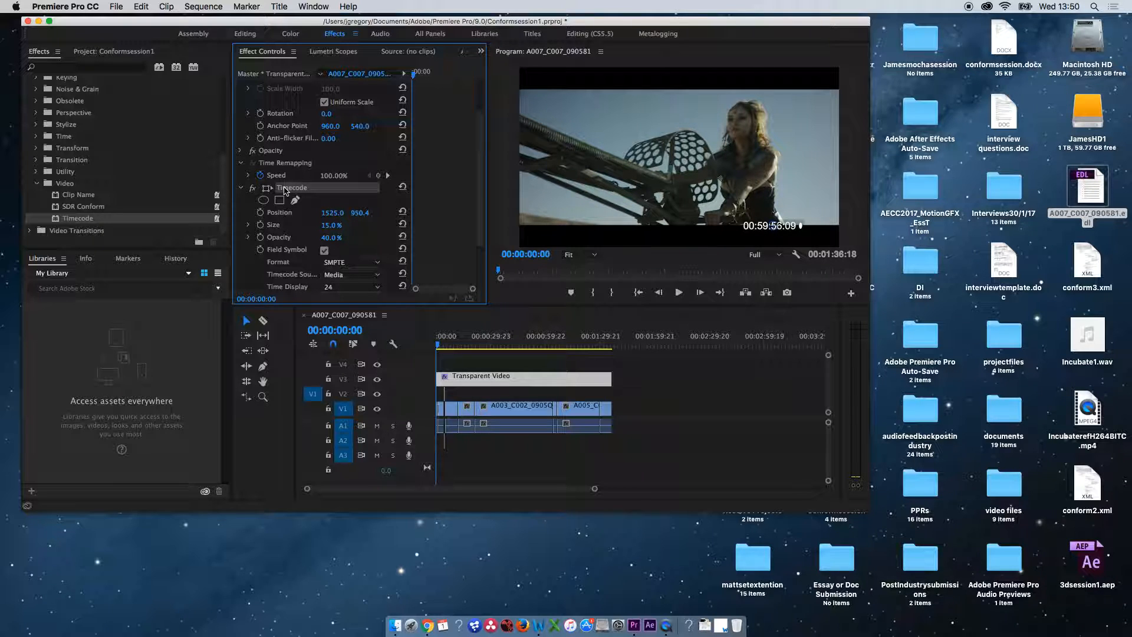
scroll(479, 156, "down", 1)
scroll(479, 156, "down", 5)
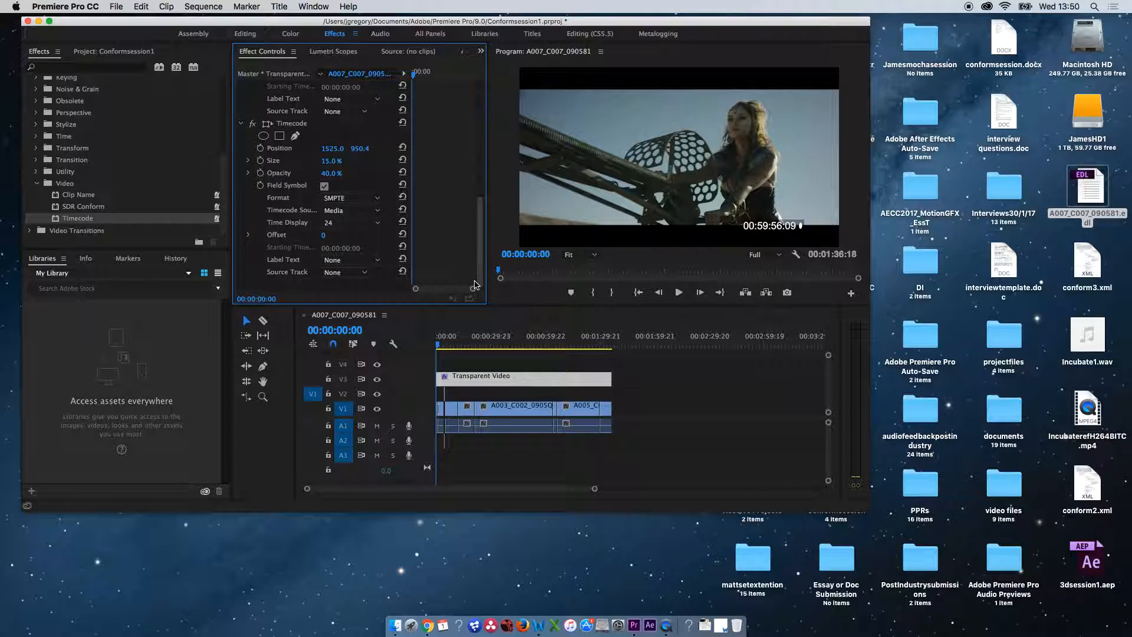
Set the second Timecode effect's timecode source to Clip and its horizontal position to 387.0.
left_click(340, 211)
left_click(342, 231)
left_click(343, 214)
left_click(342, 221)
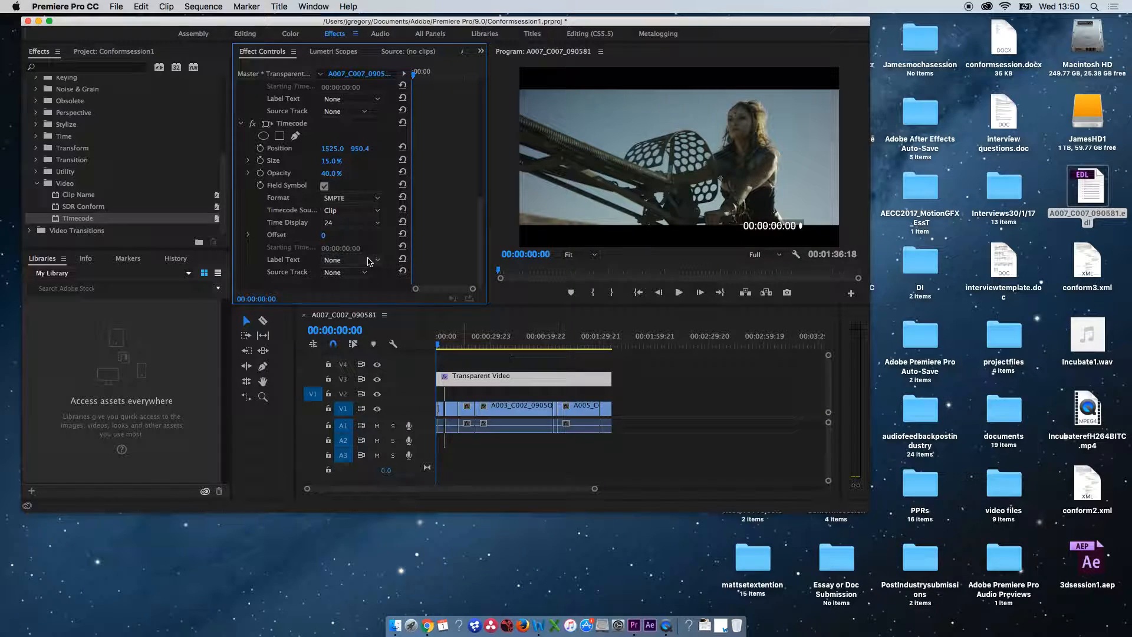
left_click_drag(332, 148, 177, 148)
left_click_drag(331, 148, 335, 148)
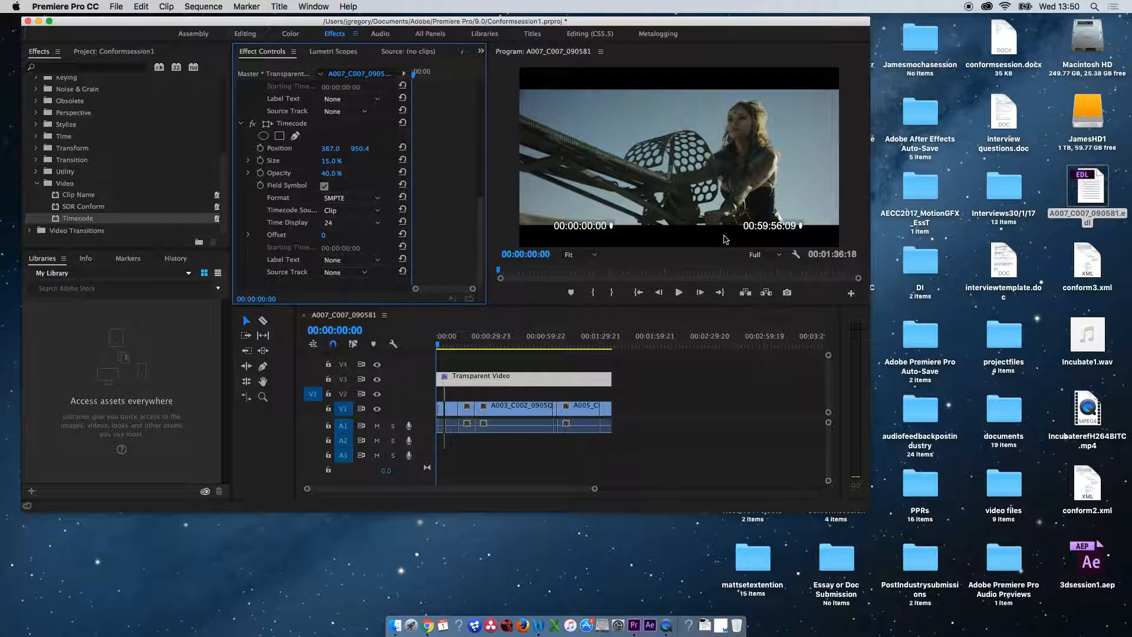
Play the opening seconds of the sequence to check both timecode overlays, and return the playhead to the start.
key("space")
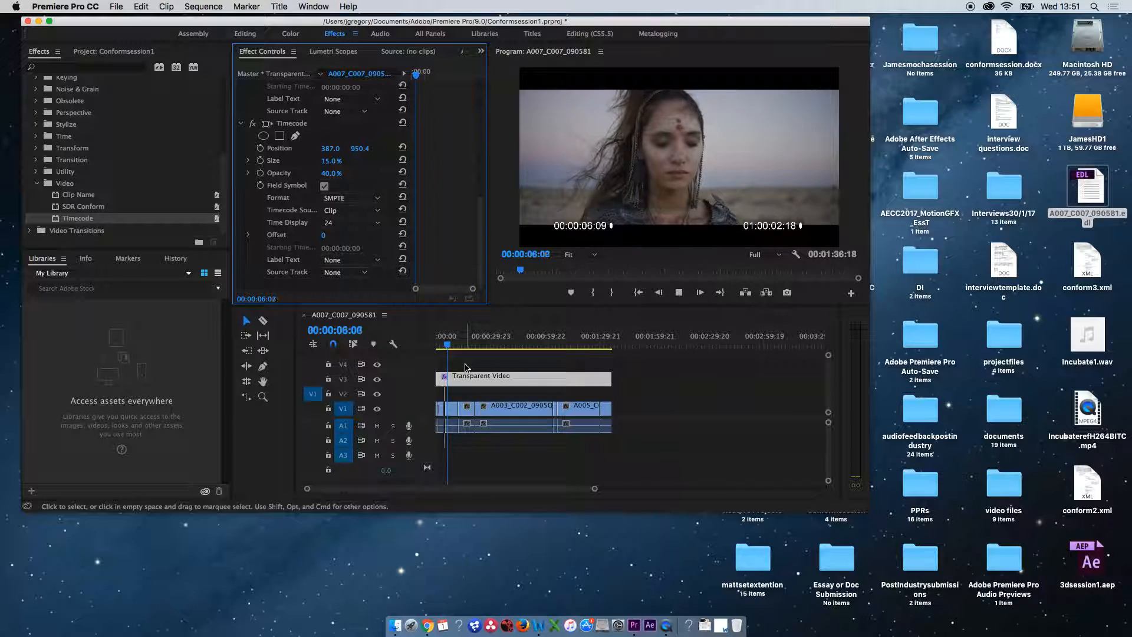
key("space")
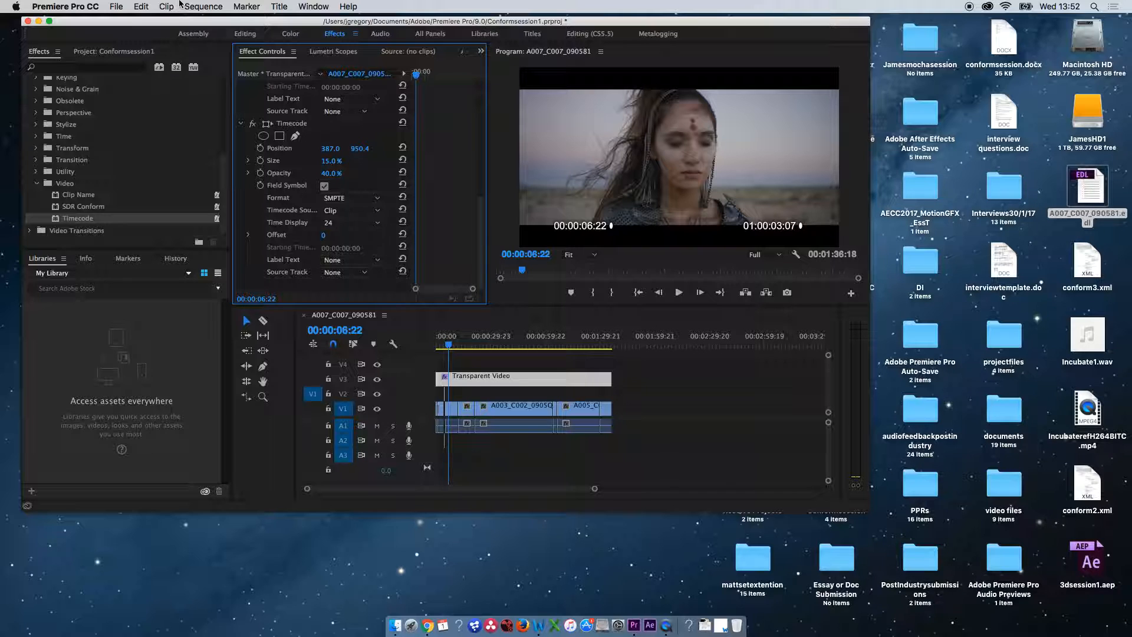
left_click(449, 348)
left_click_drag(449, 348, 406, 345)
Export the sequence to the Desktop as A007_C007_090581.mp4 in H.264 format with the Match Source – Medium bitrate preset.
left_click(115, 7)
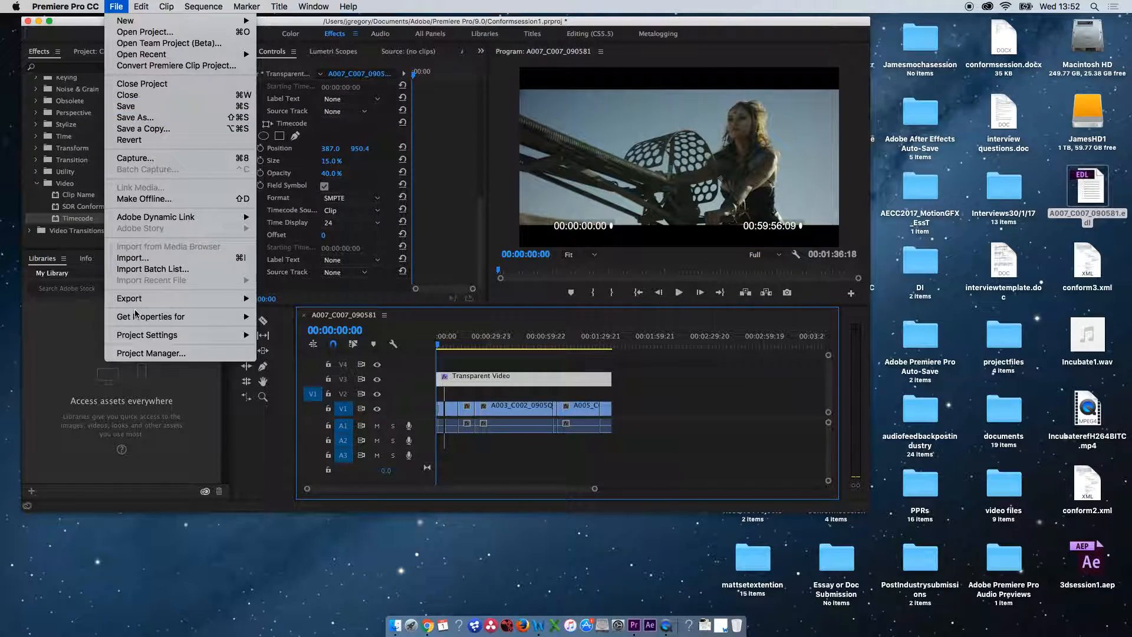
left_click(272, 297)
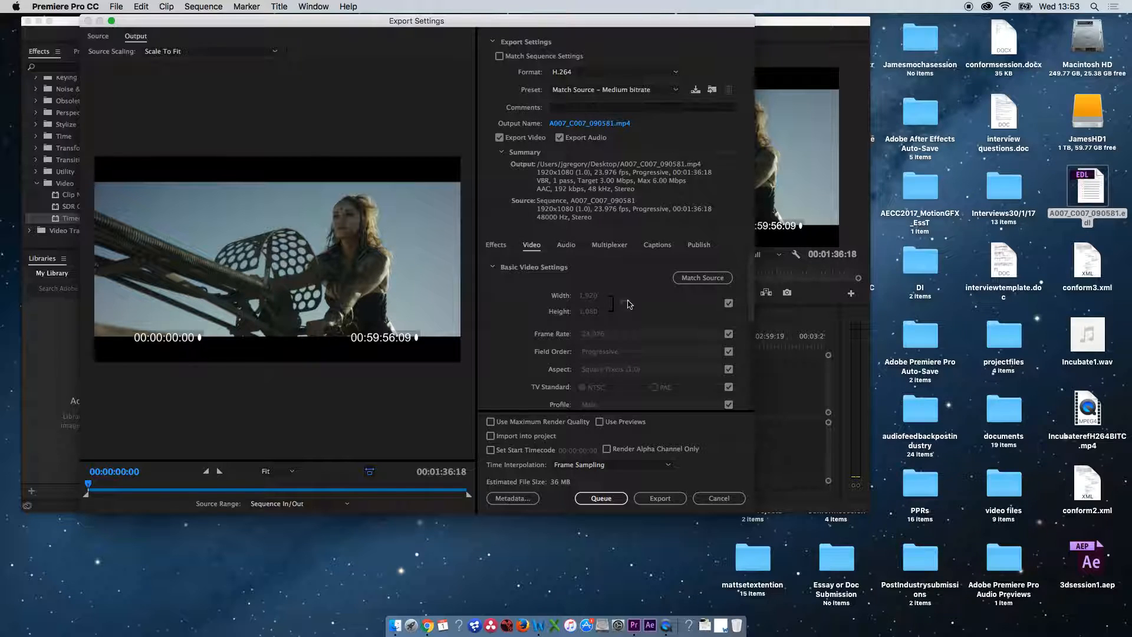
scroll(613, 396, "down", 8)
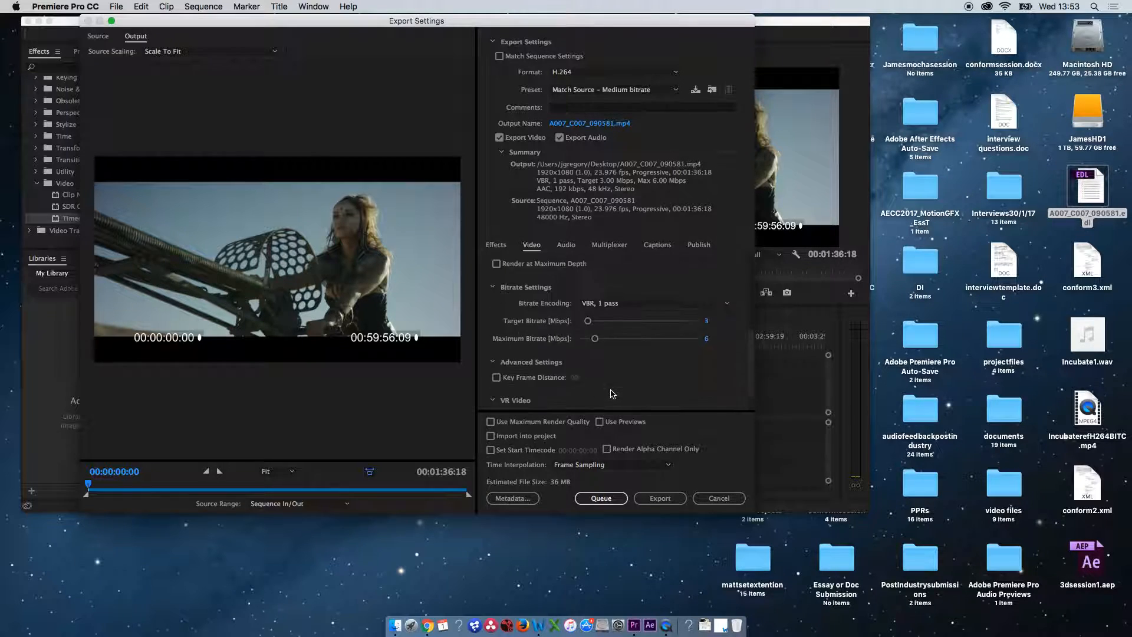
left_click(656, 499)
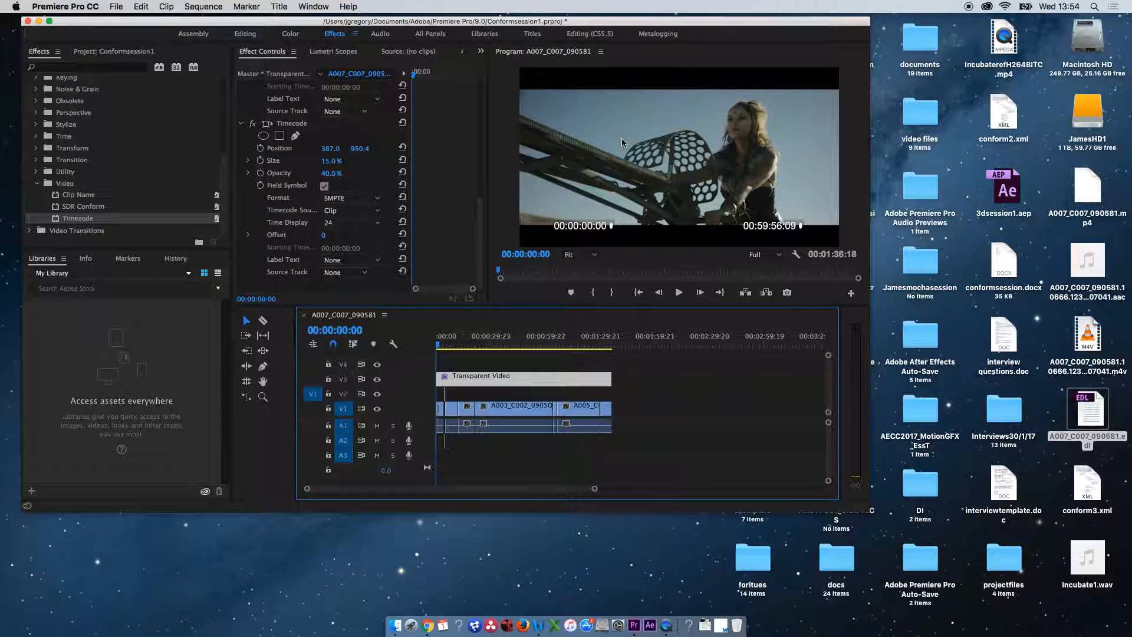
Quit Premiere Pro without saving the changes to Conformsession1.prproj.
left_click(87, 6)
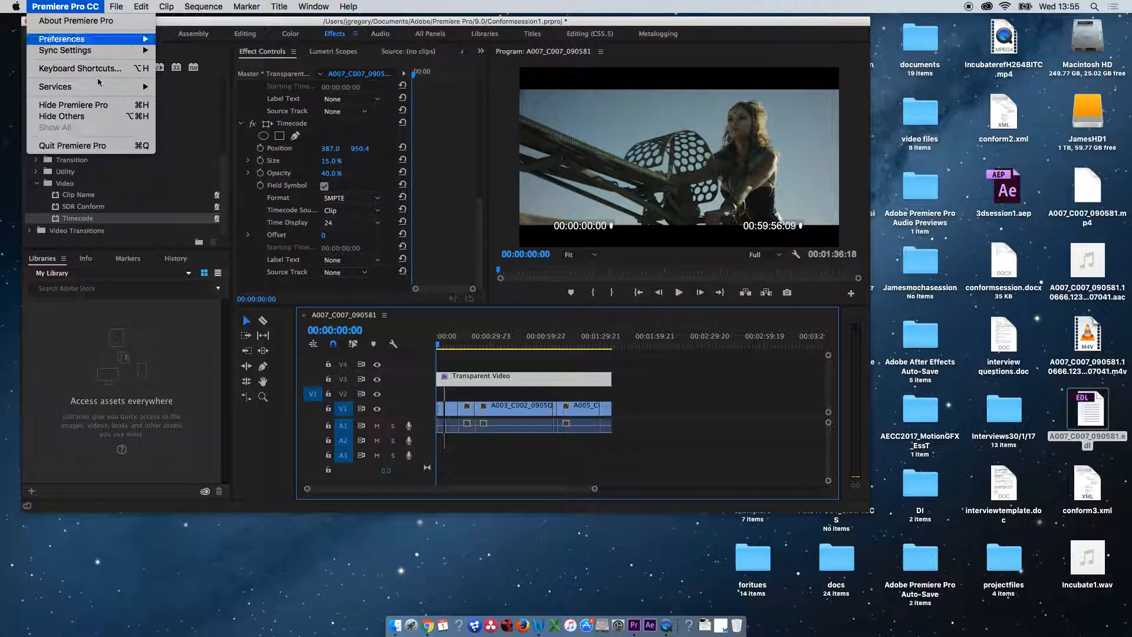
left_click(108, 151)
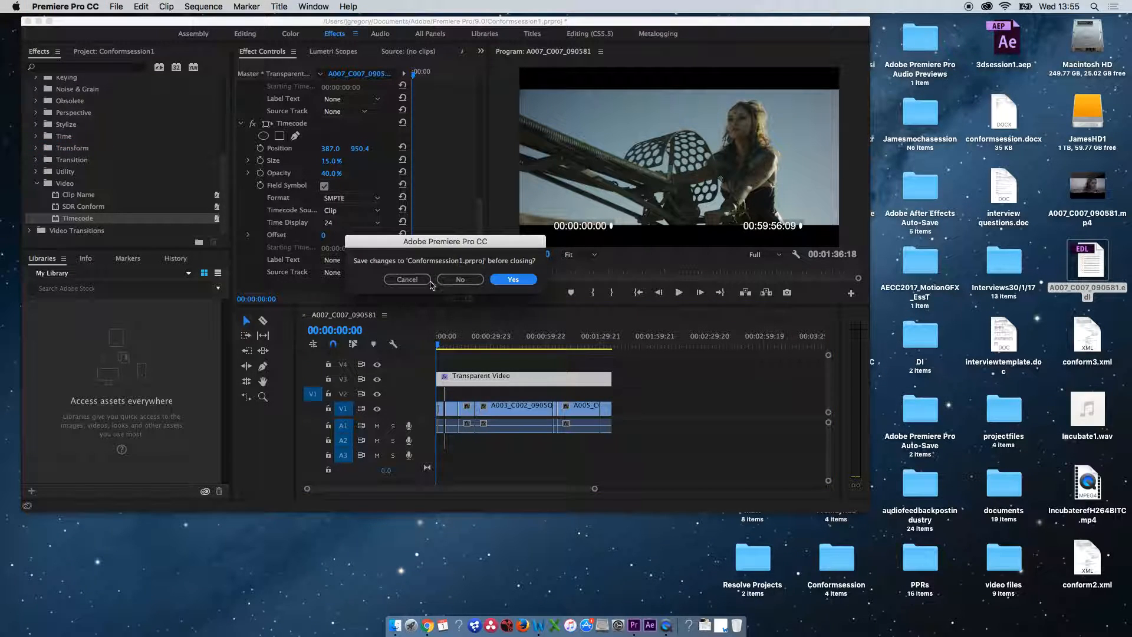
left_click(459, 279)
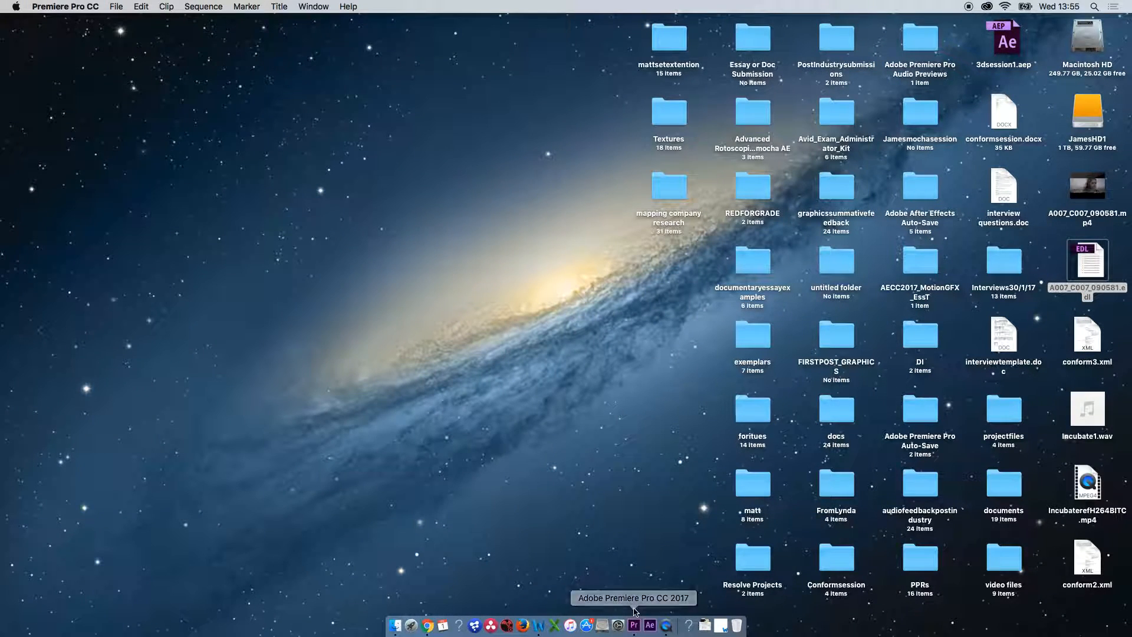
Launch DaVinci Resolve, open the Untitled Project and show the contents of the JamesHD1 drive in the media storage.
left_click(494, 626)
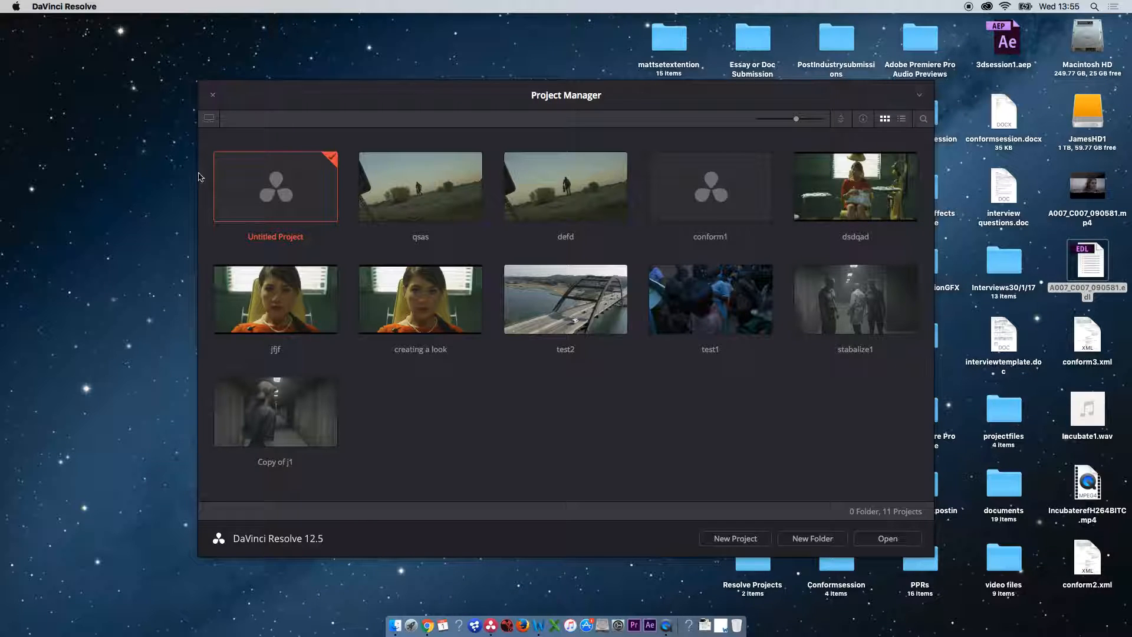
double_click(253, 198)
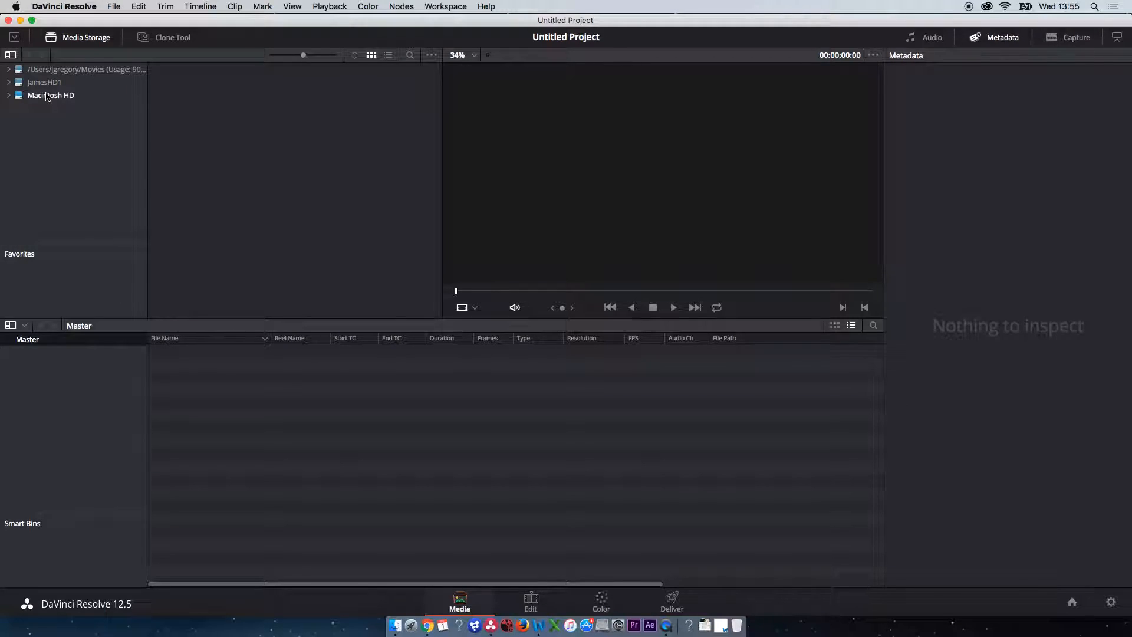
left_click(52, 86)
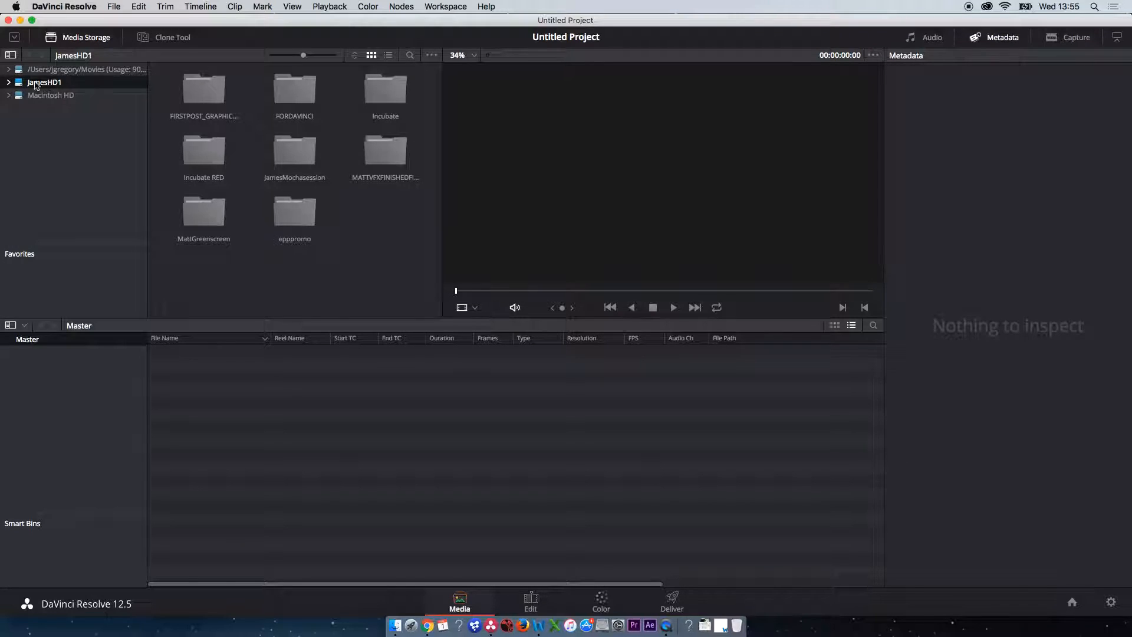
Narrow the DaVinci Resolve window and reposition it roughly centred on the desktop.
left_click_drag(103, 19, 127, 17)
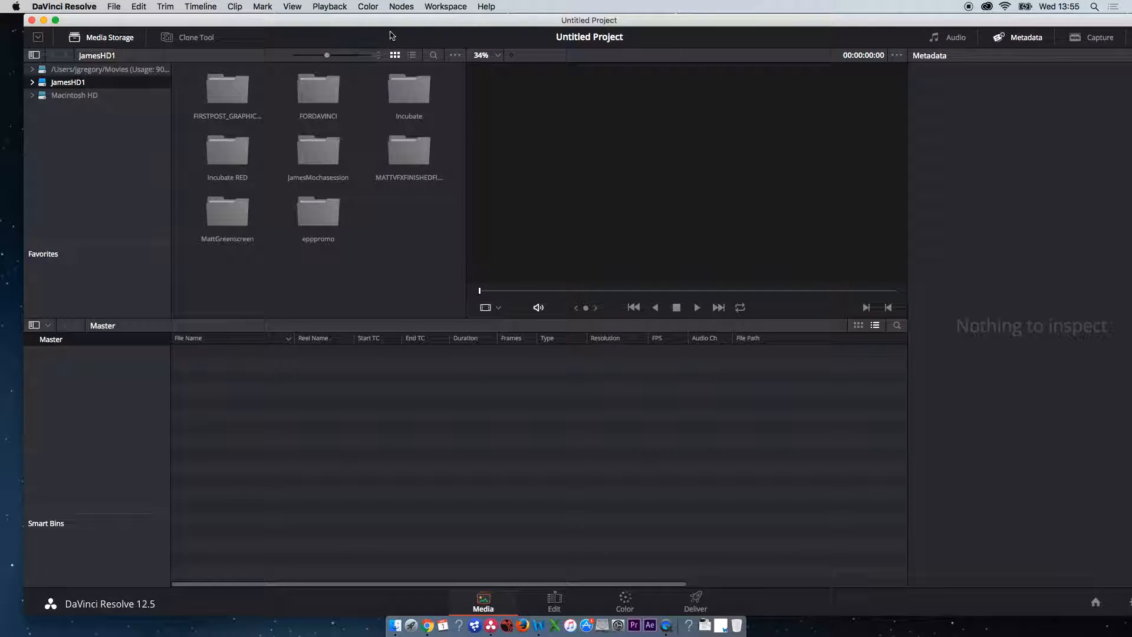
left_click_drag(398, 27, 268, 26)
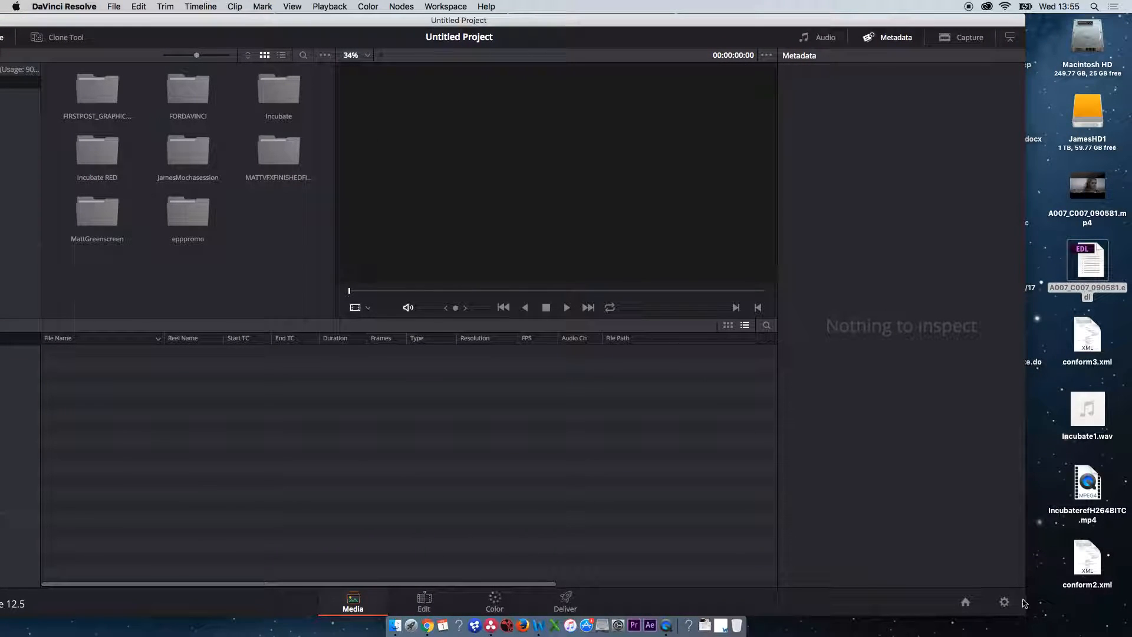
left_click_drag(1025, 614, 956, 615)
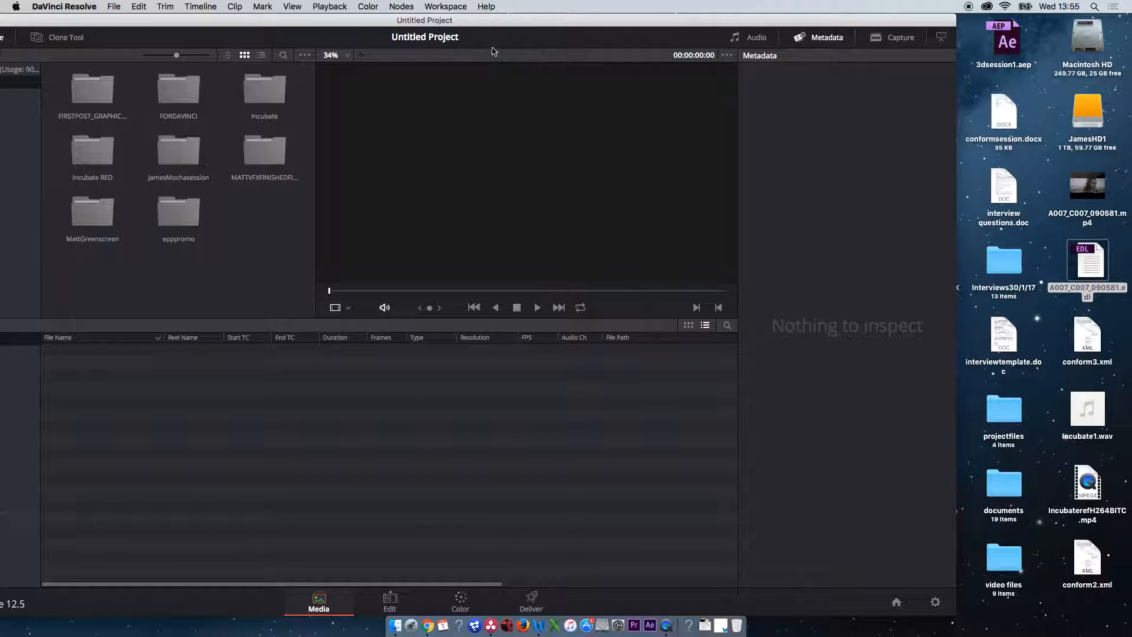
left_click_drag(487, 24, 626, 3)
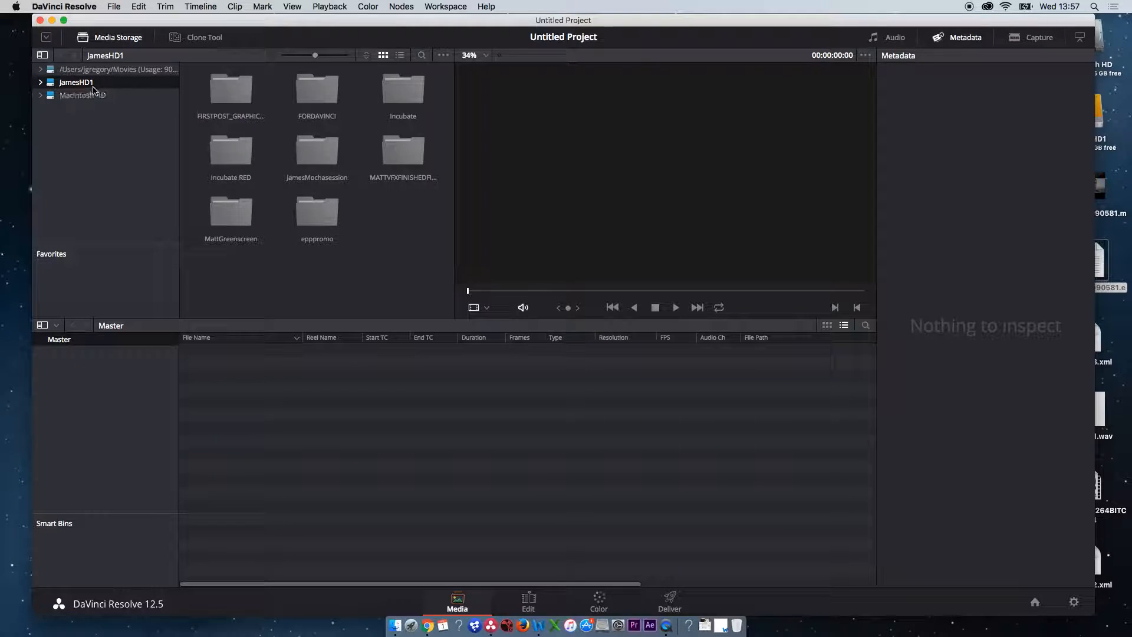
Browse into the RED Files folder inside Incubate RED on the JamesHD1 drive.
left_click(245, 156)
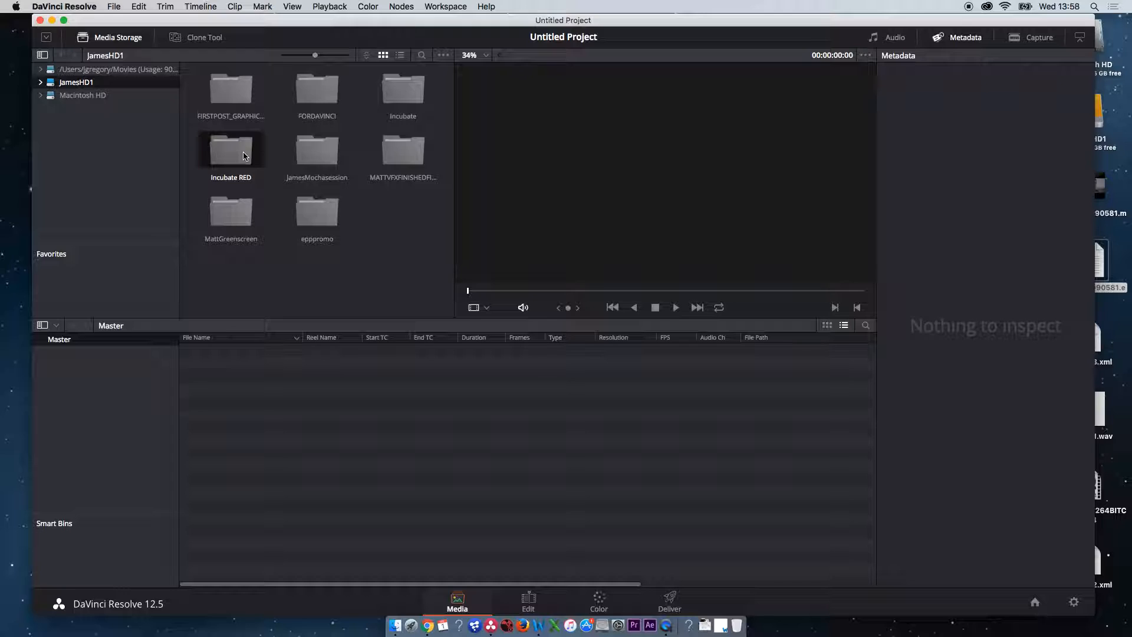
double_click(244, 156)
left_click(307, 152)
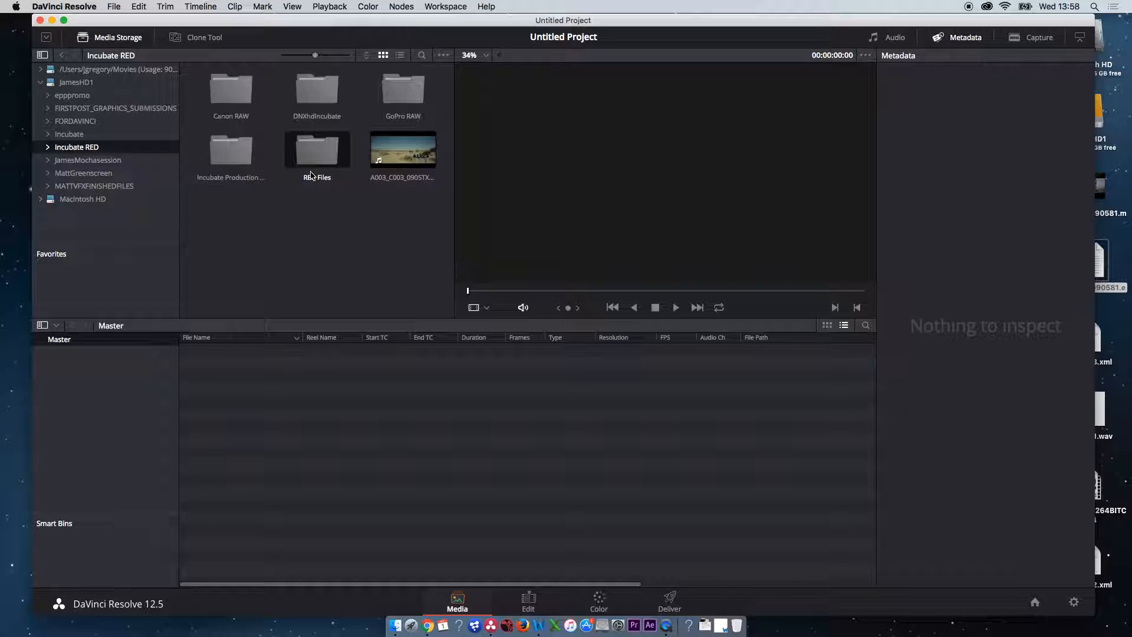
double_click(312, 175)
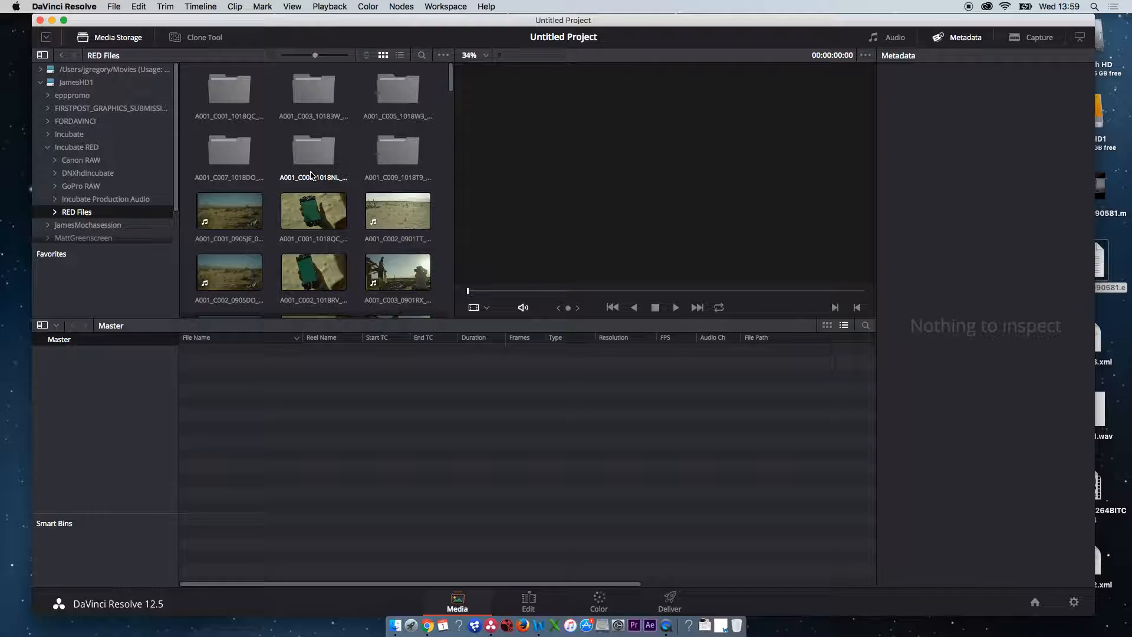
Add all clips in the RED Files folder to the Master bin and change the project's frame rate and video format to match them.
left_click(242, 96)
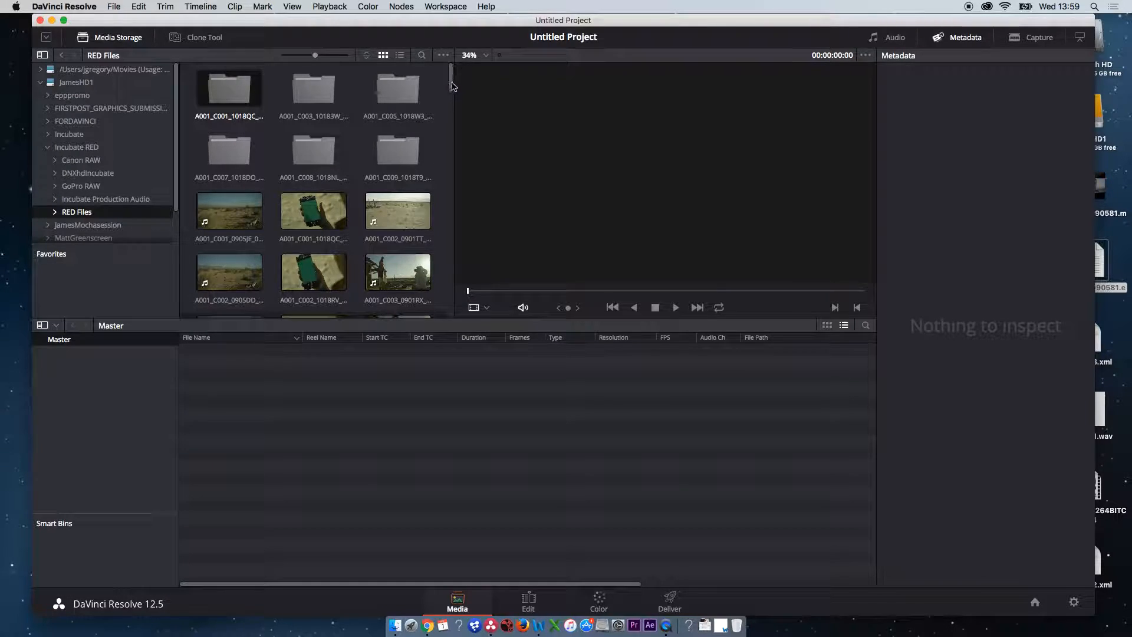
left_click_drag(453, 86, 442, 336)
left_click(336, 275)
key("super+a")
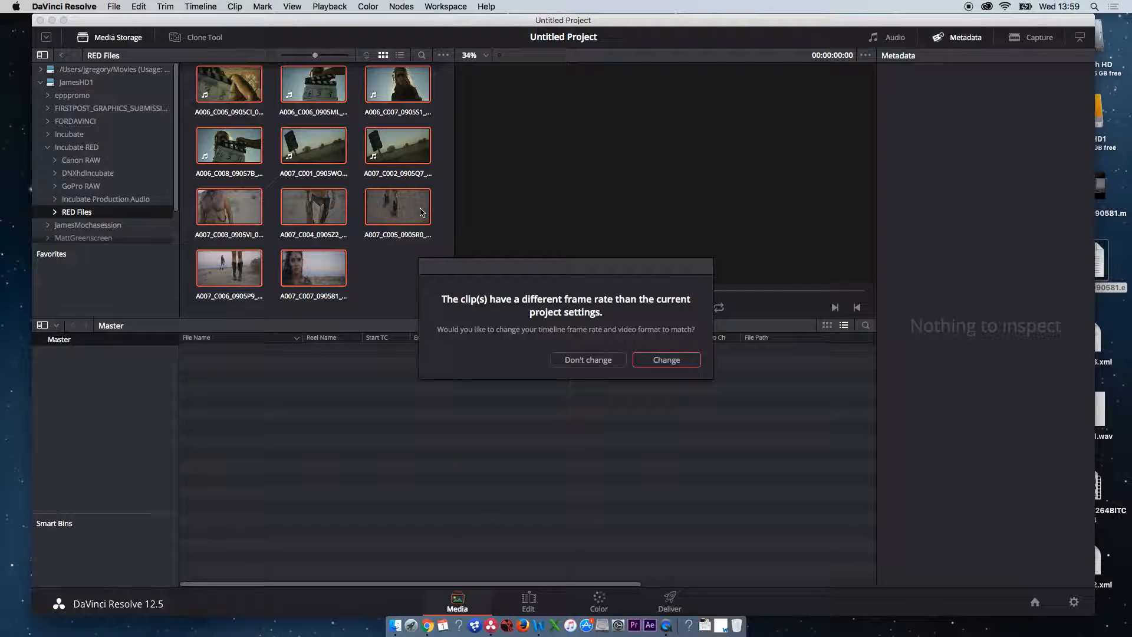
left_click(667, 358)
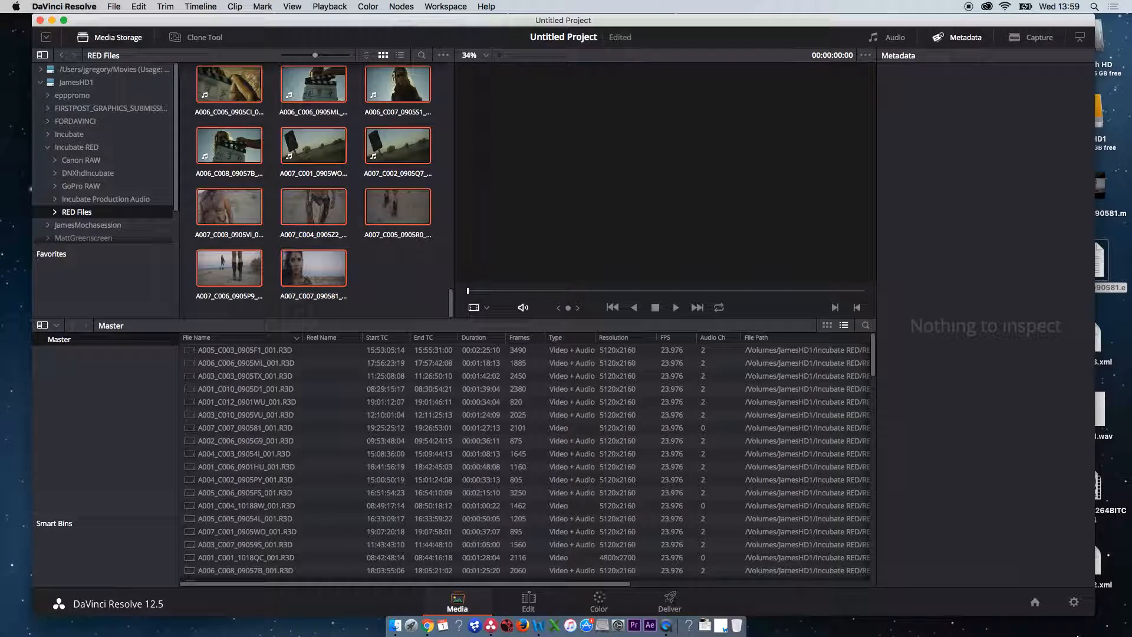
Check the timeline resolution and frame rate in the master project settings, leaving them without changes.
left_click(1073, 602)
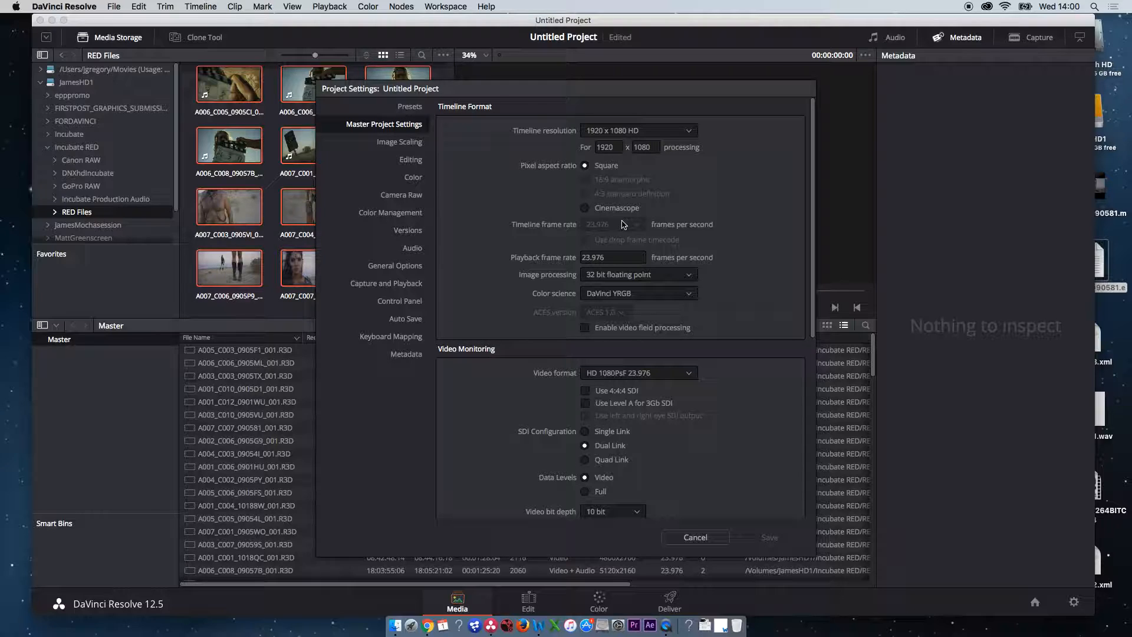
left_click(695, 537)
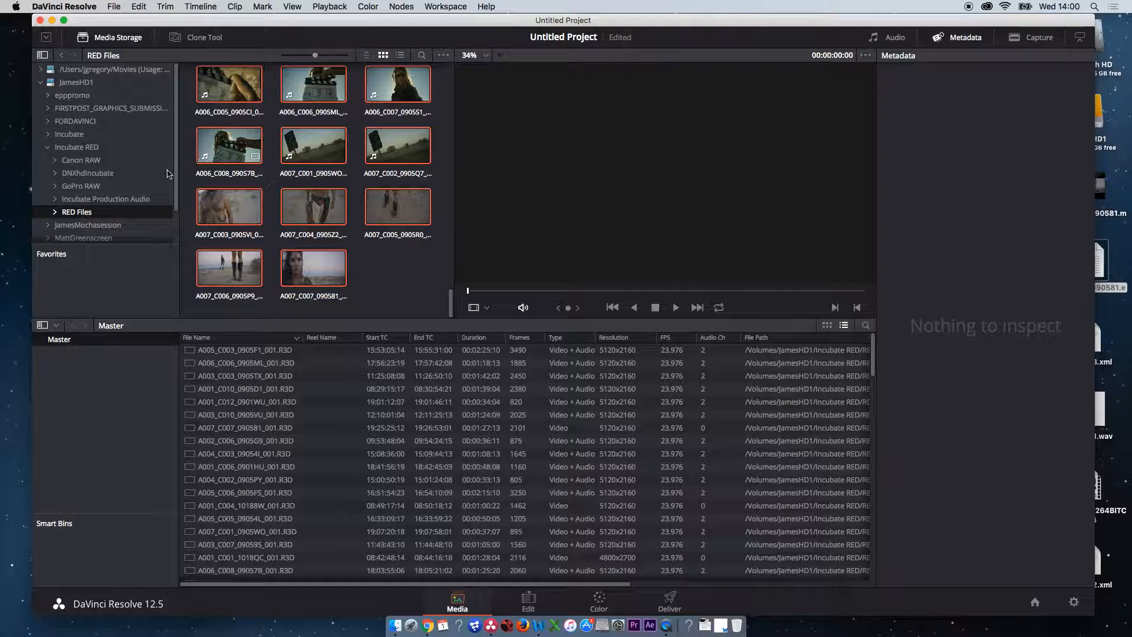
Browse into the home folder's Desktop folder on Macintosh HD in the media storage, collapsing the JamesHD1 drive.
left_click(47, 148)
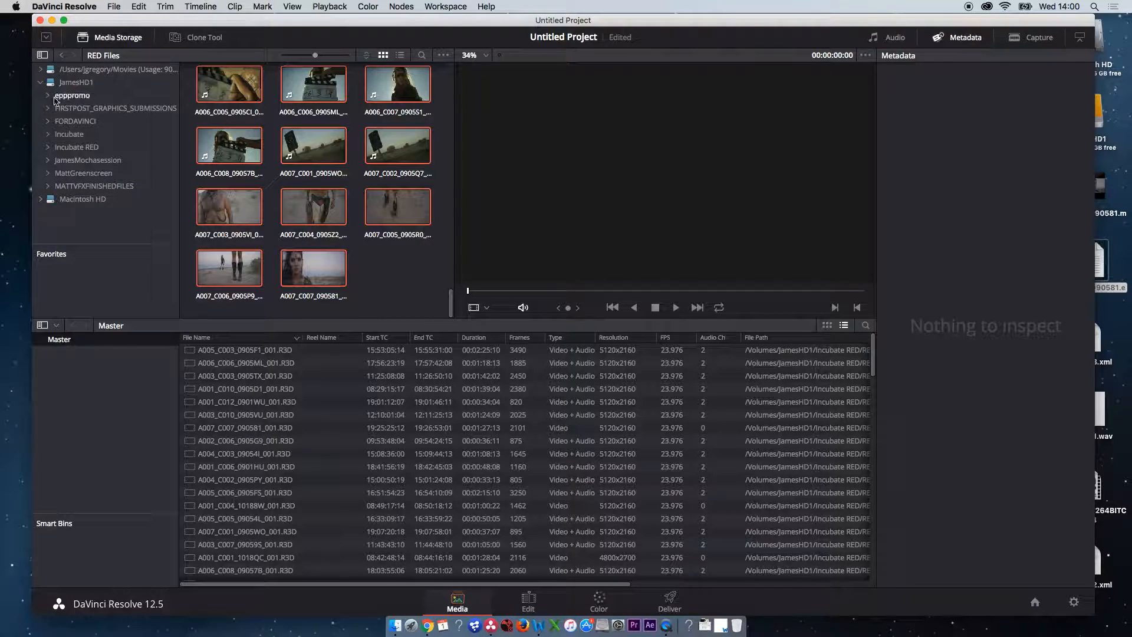
left_click(41, 82)
left_click(58, 95)
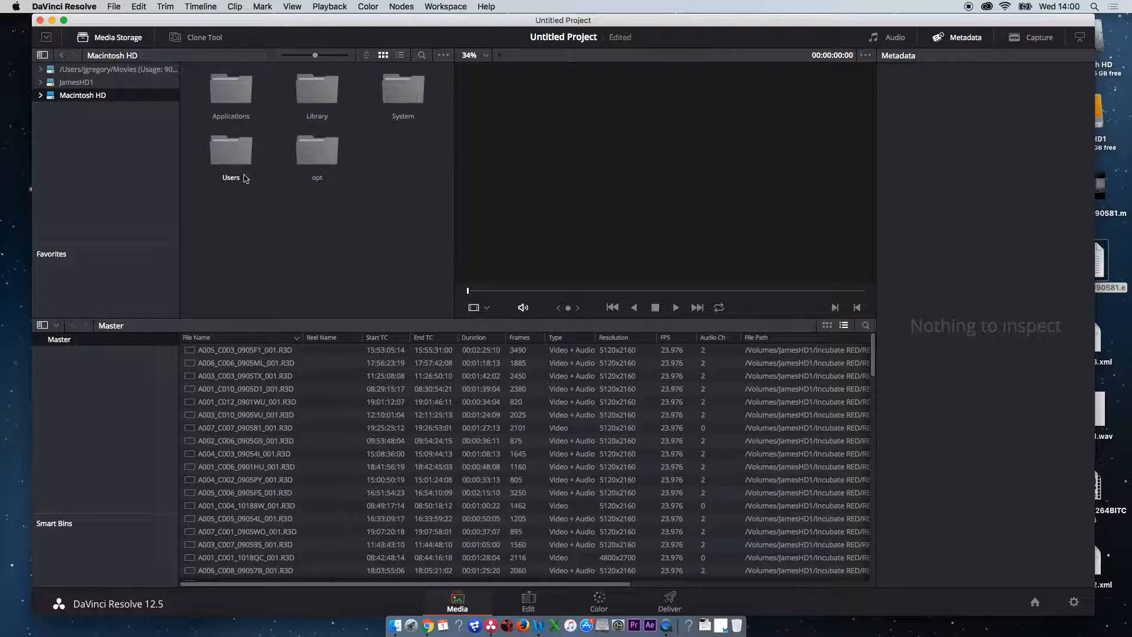
double_click(233, 158)
double_click(403, 90)
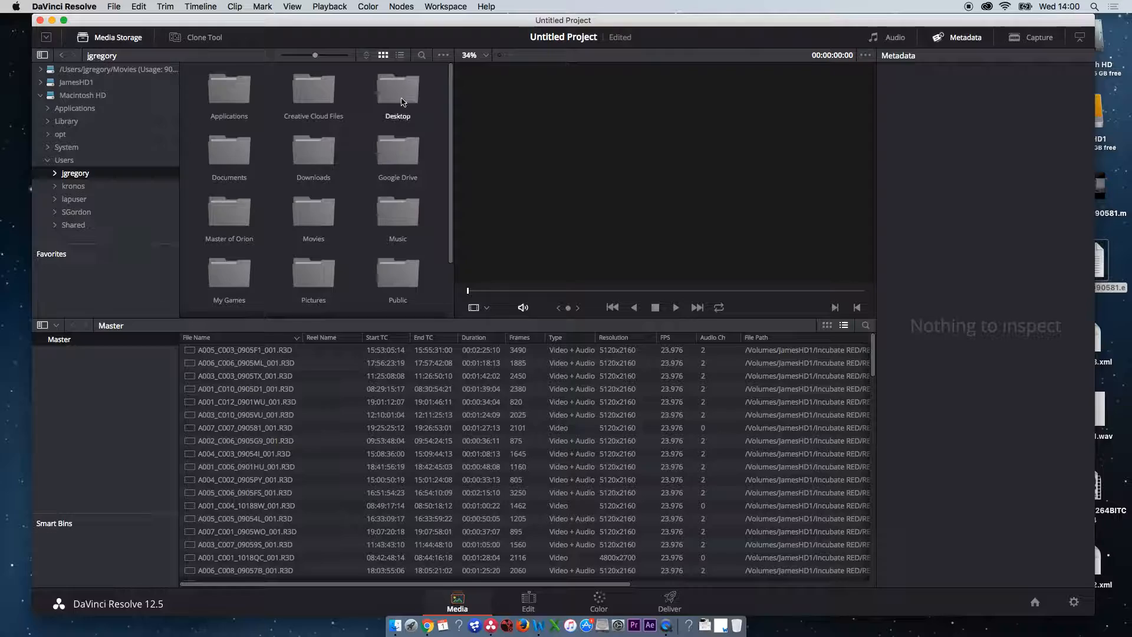
double_click(396, 90)
scroll(385, 202, "down", 10)
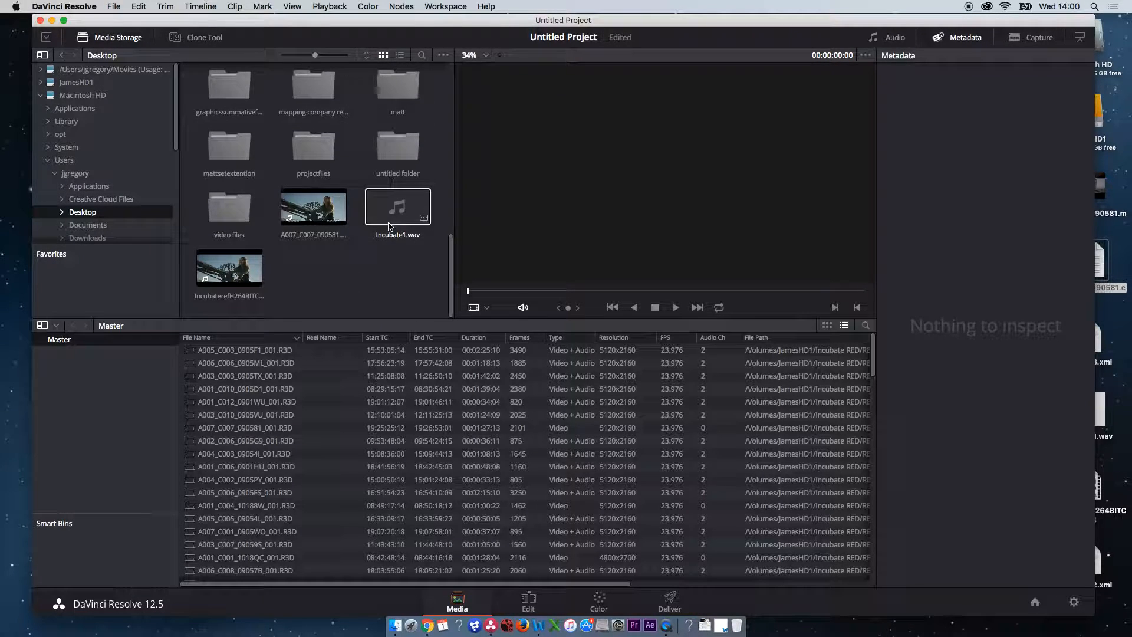
Add IncubaterefH264BITC.mp4 from the Desktop folder to the Master bin as an offline reference clip.
left_click(237, 276)
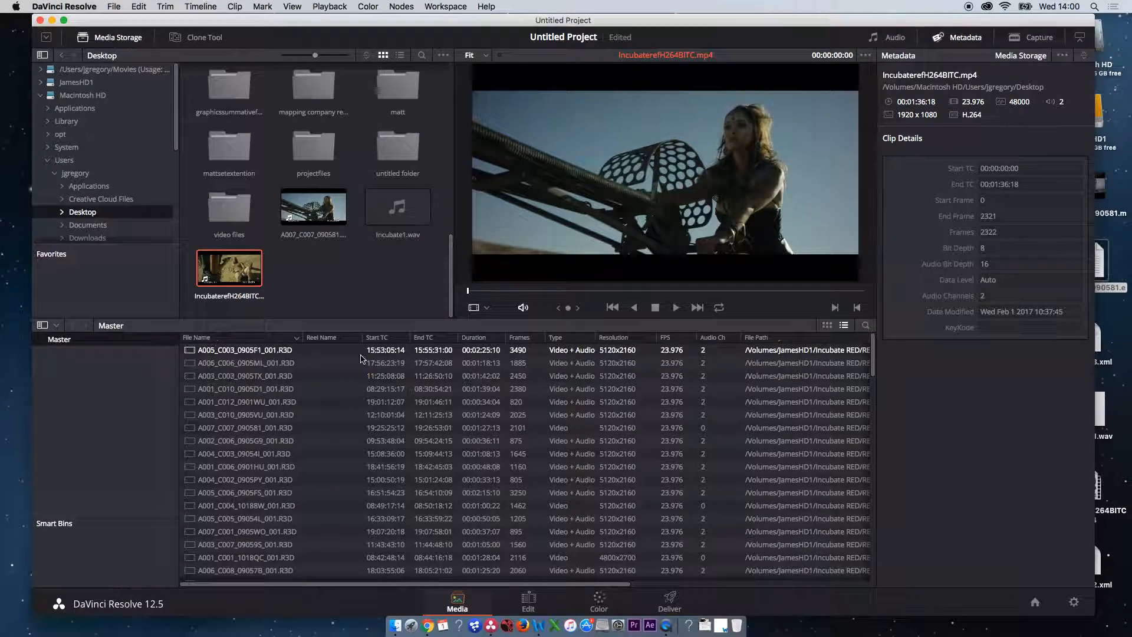
right_click(234, 265)
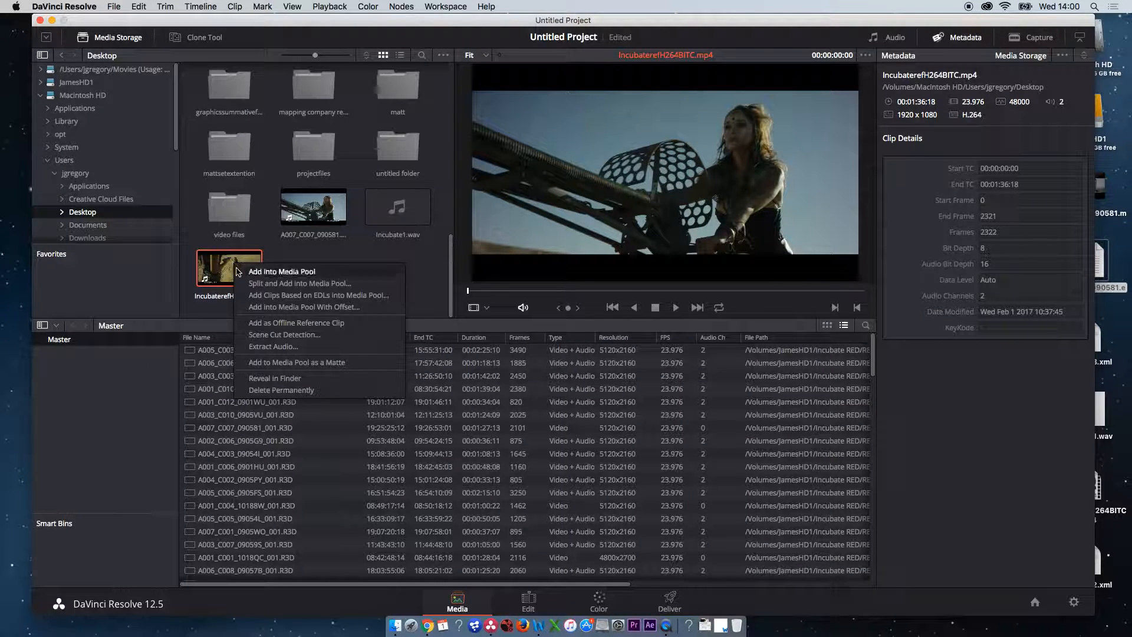
left_click(259, 328)
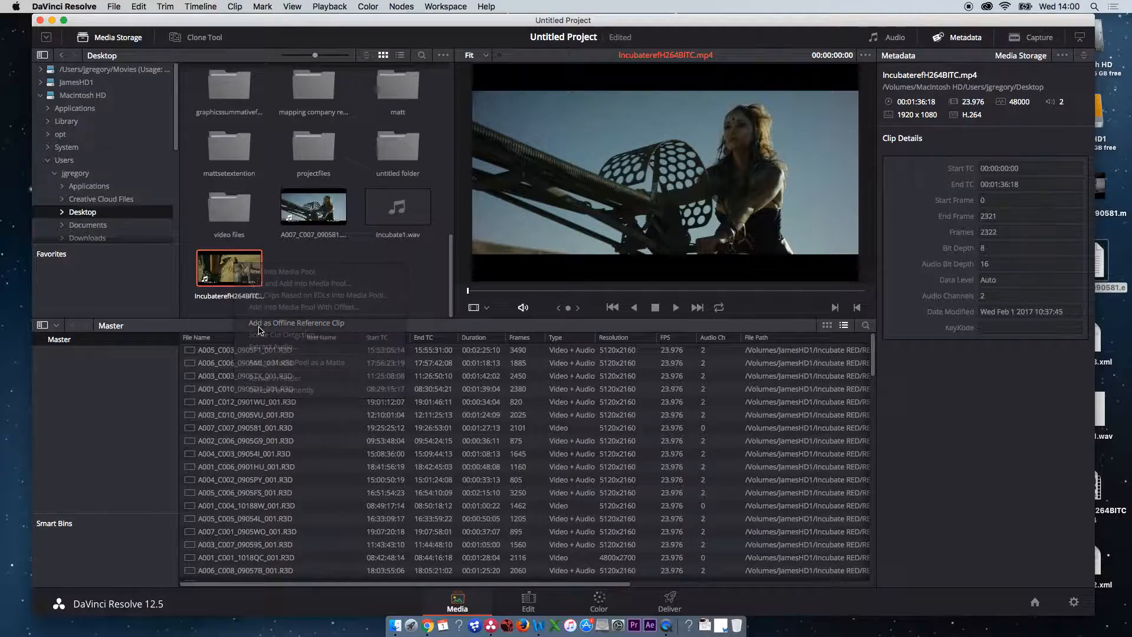
scroll(245, 490, "down", 20)
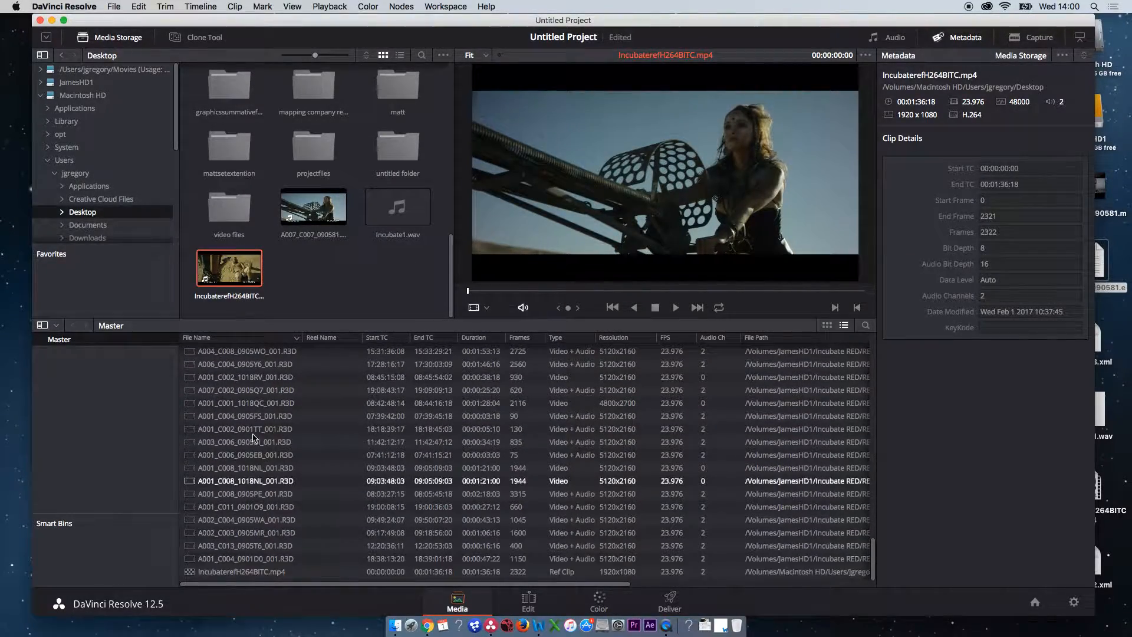
Import the conform3.xml timeline from the Desktop with automatic import of source clips into the media pool turned off.
left_click(114, 7)
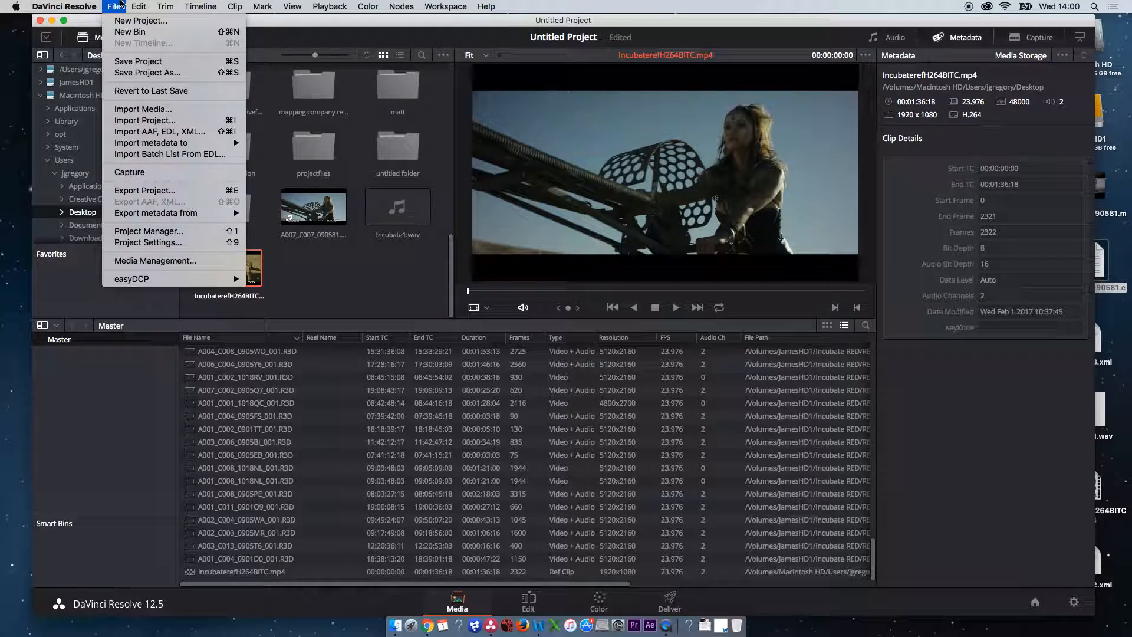
left_click(186, 132)
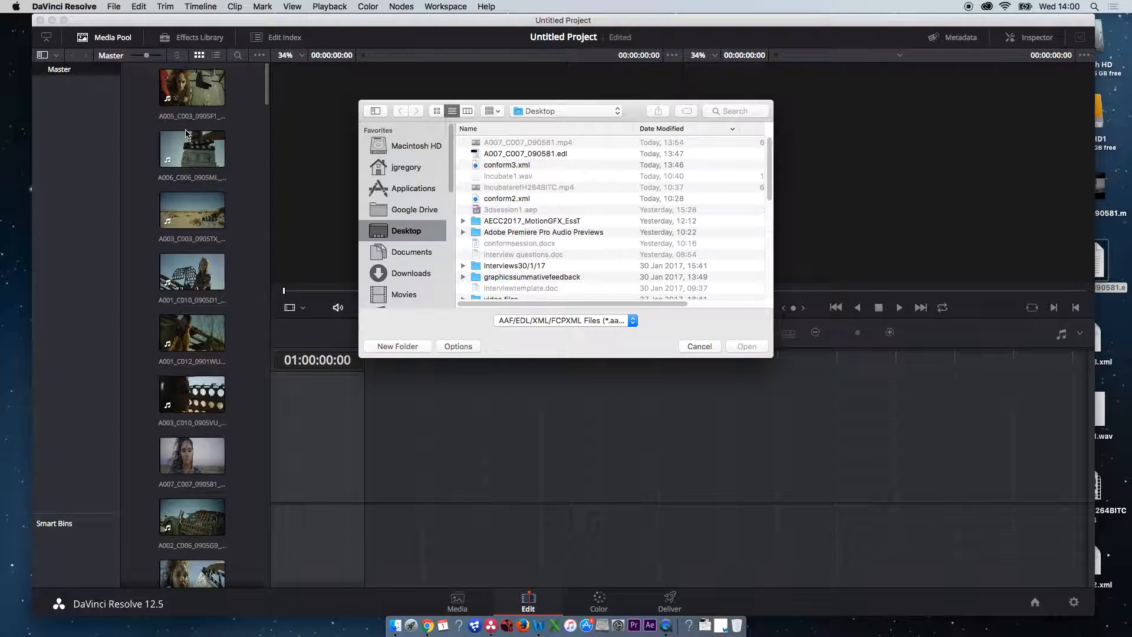
left_click(518, 167)
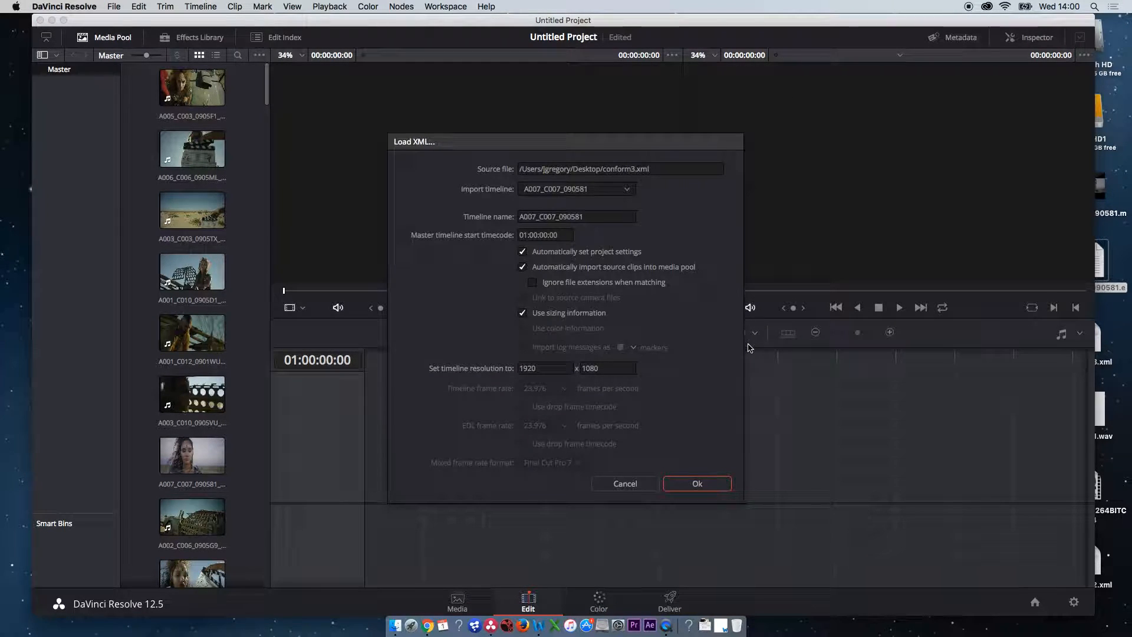
left_click(523, 268)
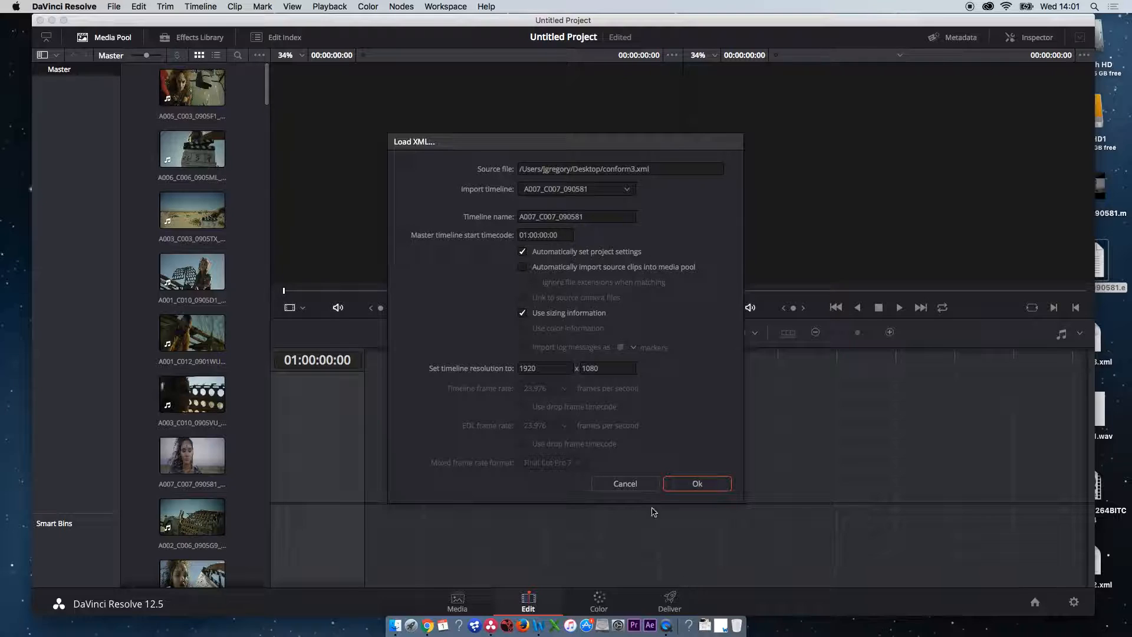
left_click(686, 483)
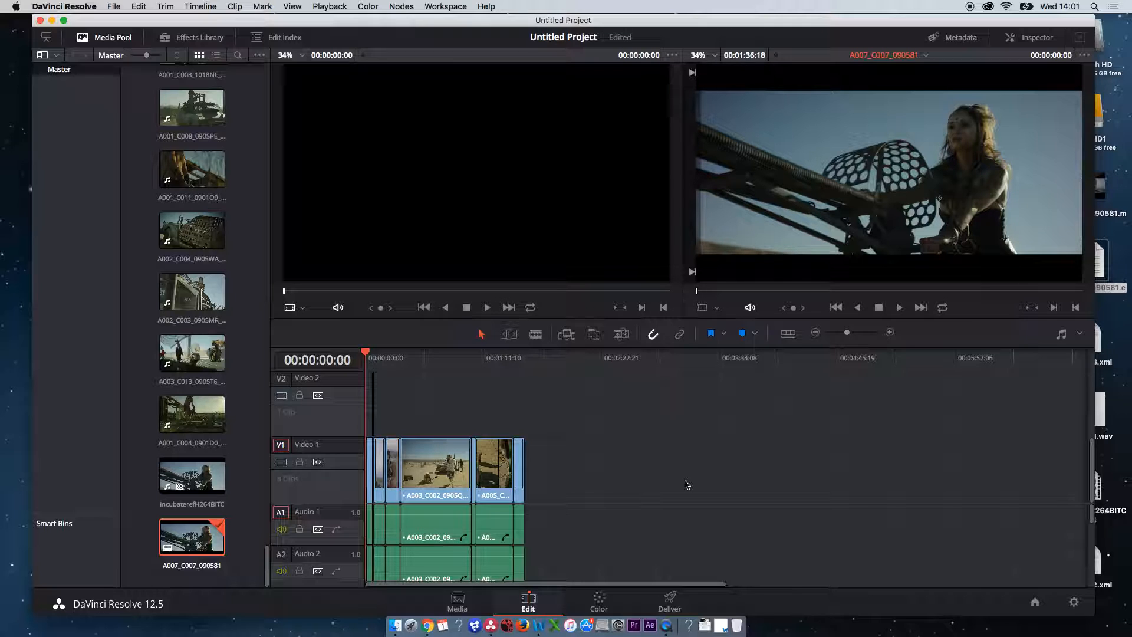
Move the playhead to about 00:00:21:10, inspect the conformed clips on the Color page and return to the Edit page.
mouse_move(403, 358)
left_mouse_down()
mouse_move(493, 368)
mouse_move(401, 361)
left_mouse_up()
left_click(610, 598)
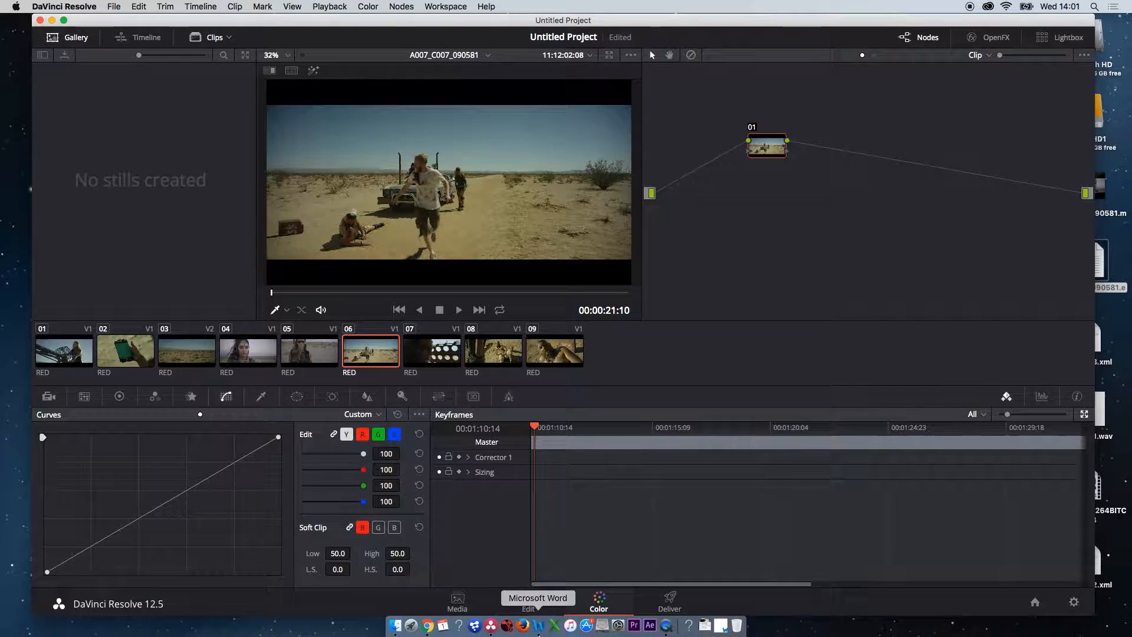
left_click(535, 602)
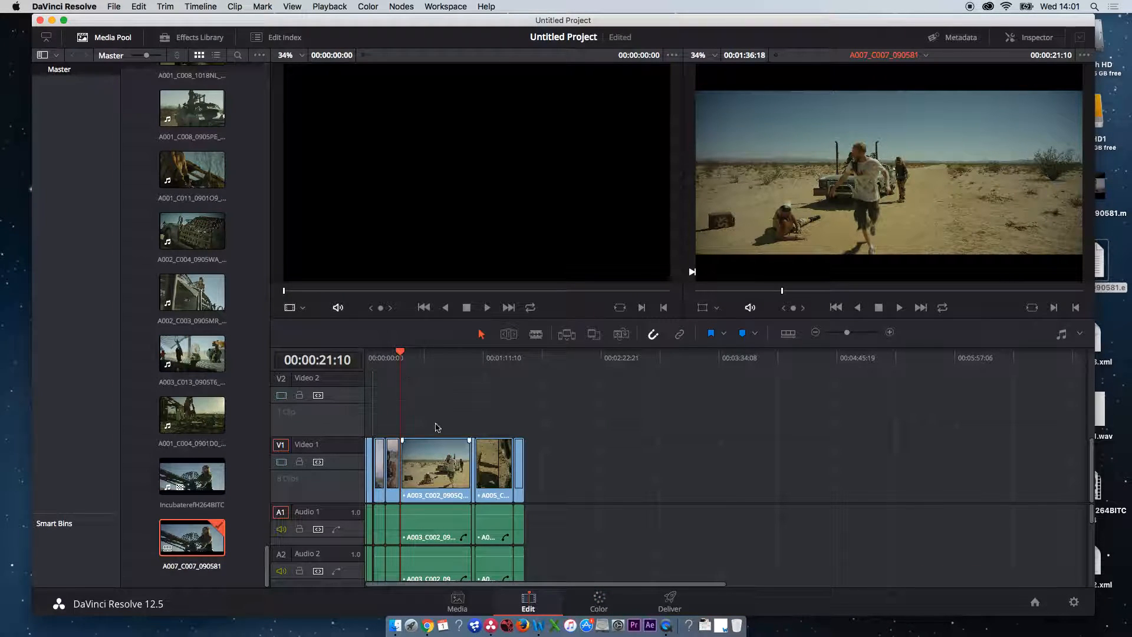
Set the source viewer to Offline mode and scrub the timeline to about 00:00:13:15.
left_click(290, 308)
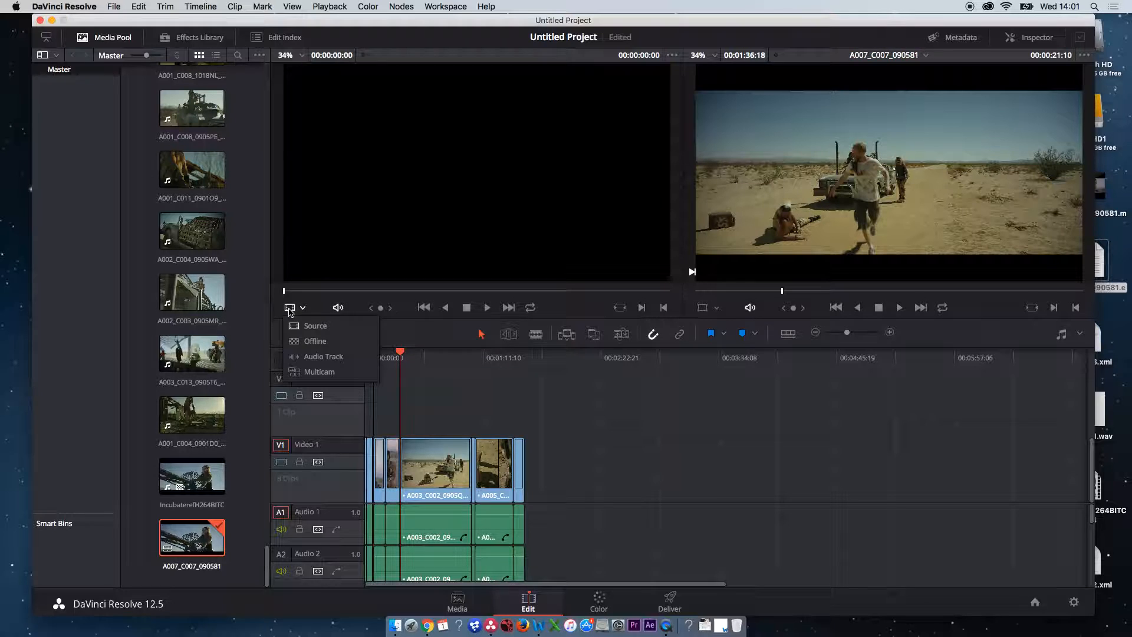
left_click(297, 342)
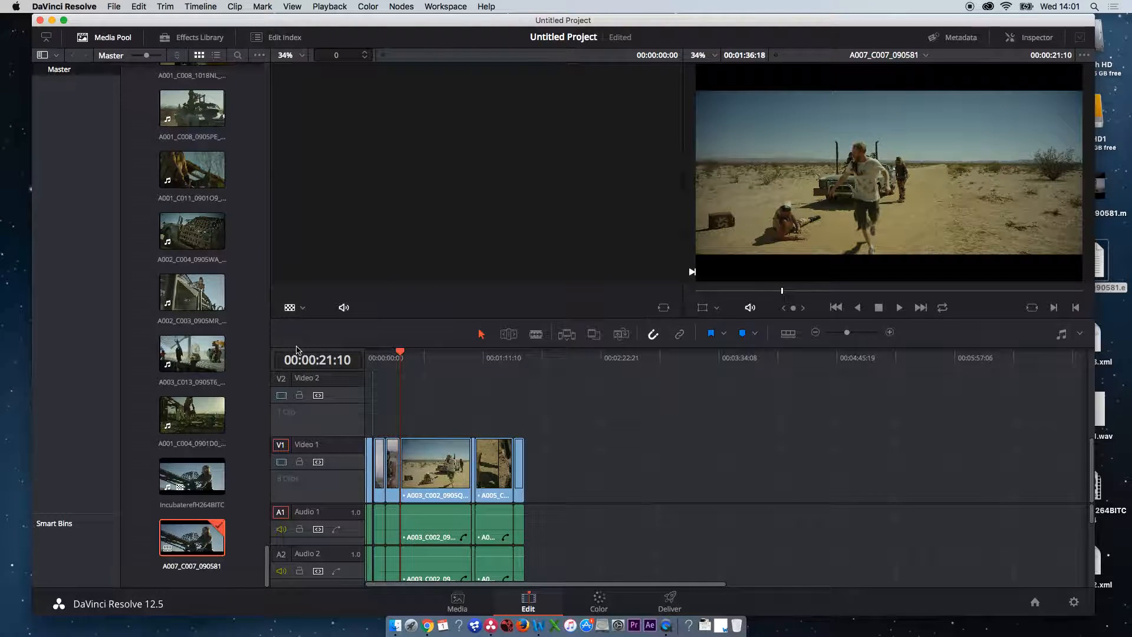
left_click(733, 374)
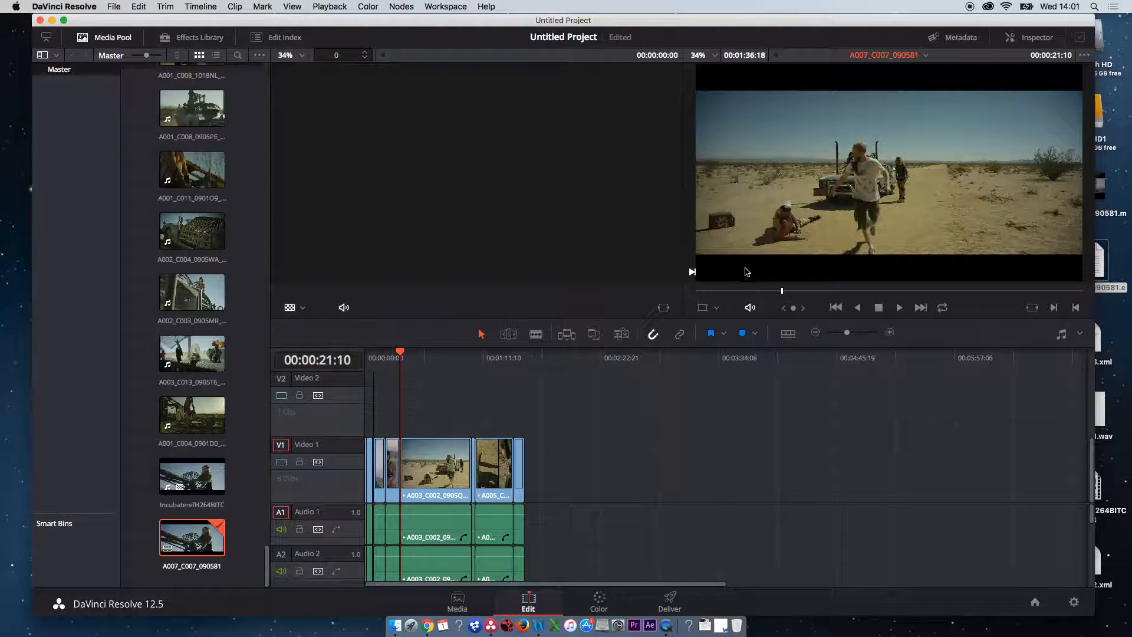
left_click_drag(790, 292, 748, 294)
Link the IncubaterefH264BITC.mp4 offline reference clip to the A007_C007_090581 timeline in the Master bin.
left_click(458, 601)
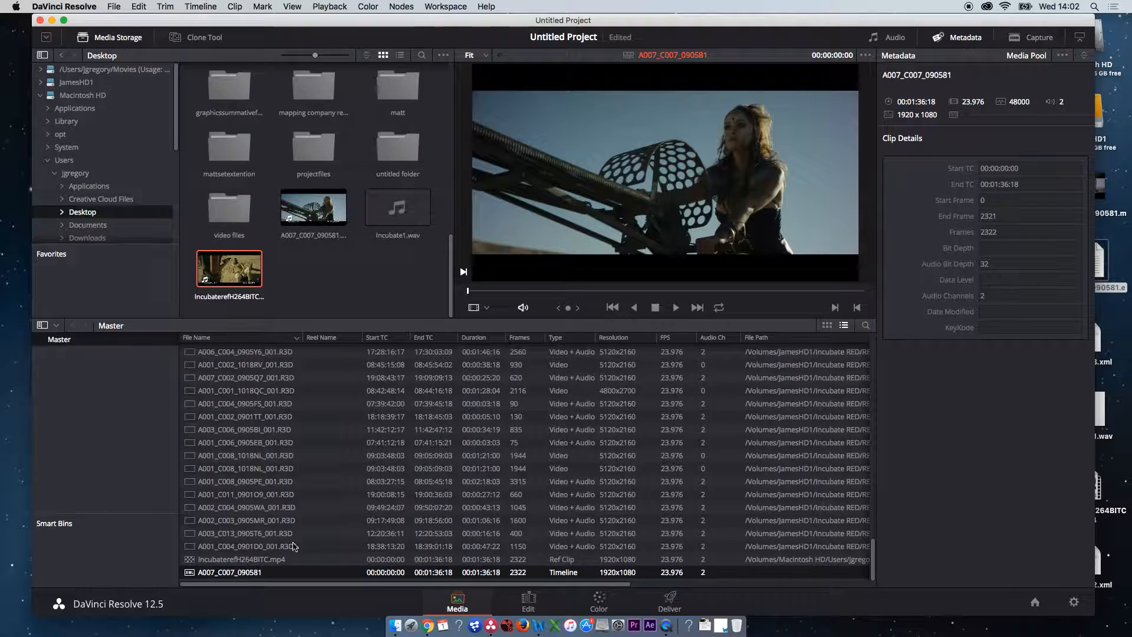
right_click(190, 575)
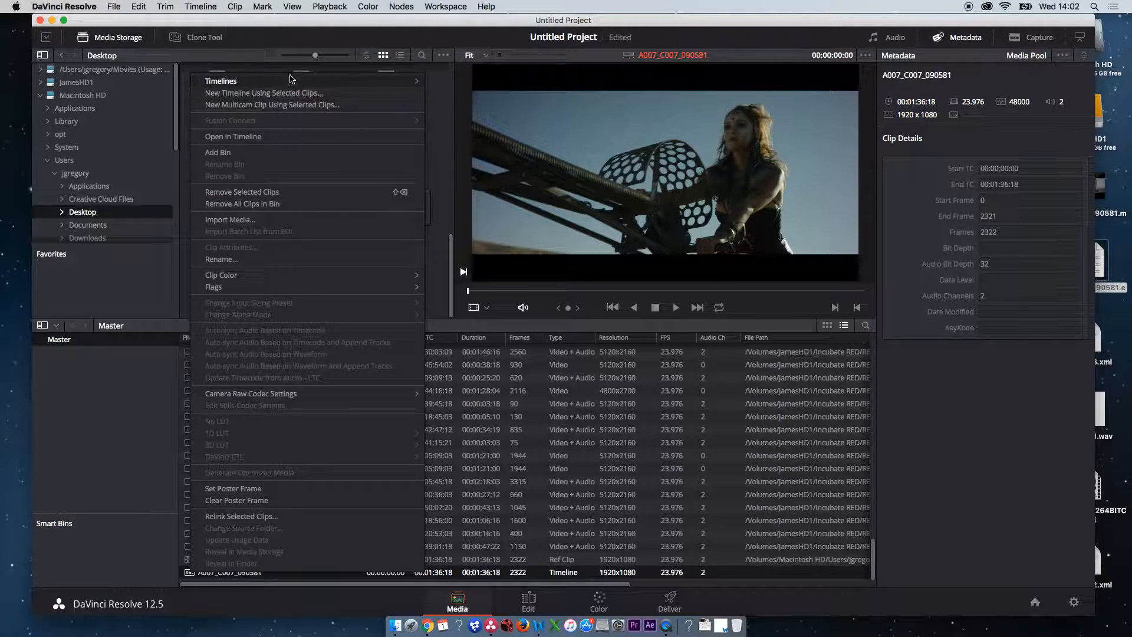
mouse_move(377, 83)
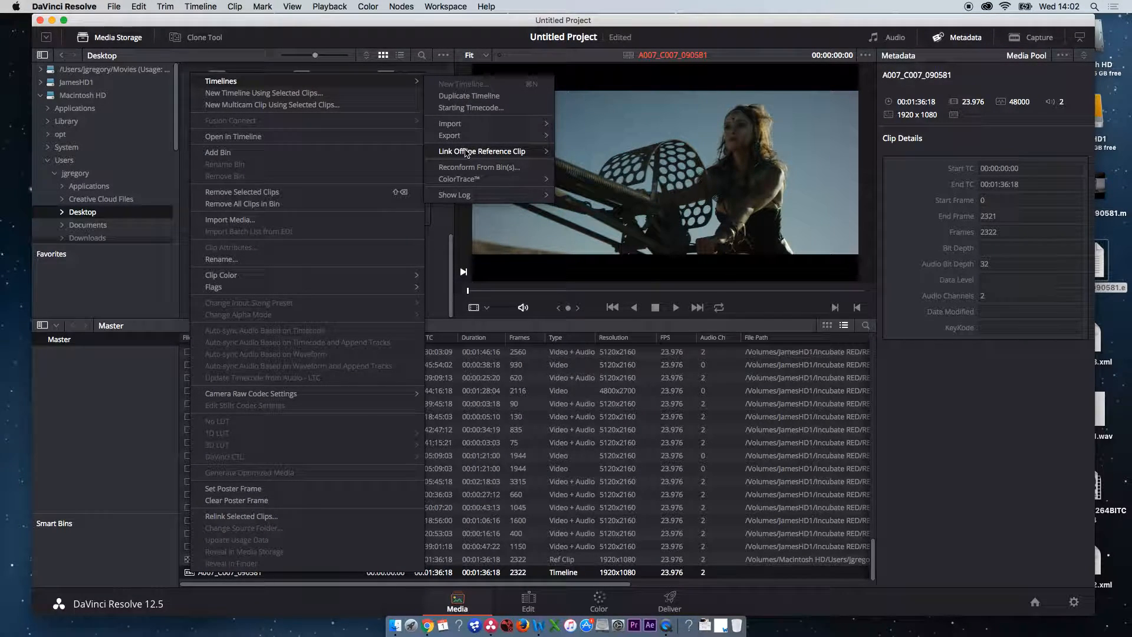
mouse_move(466, 153)
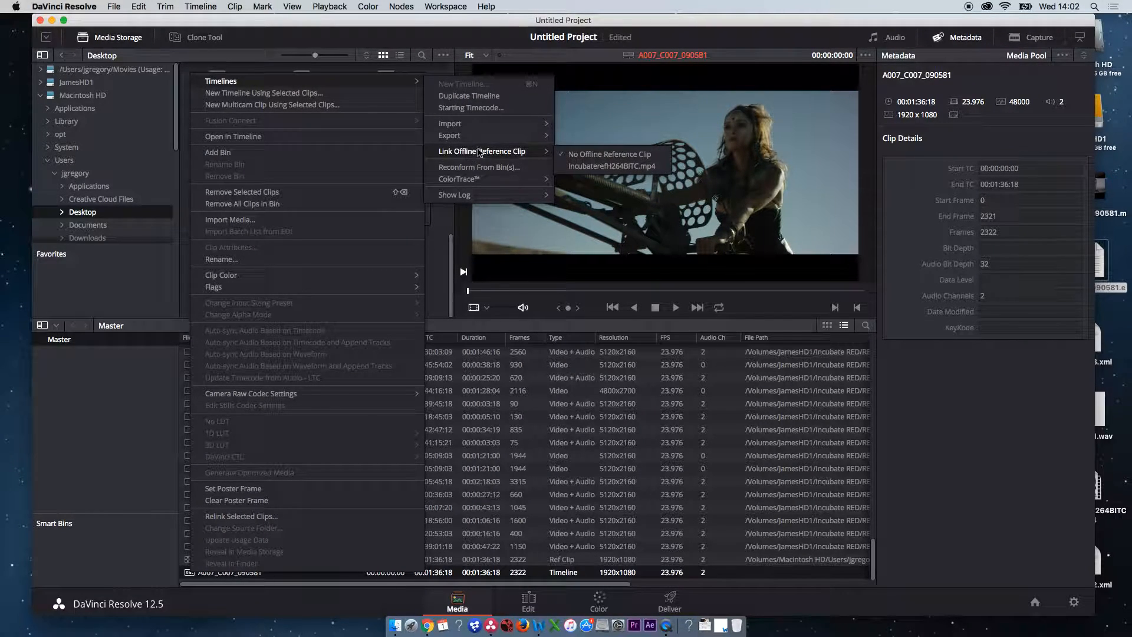
left_click(589, 167)
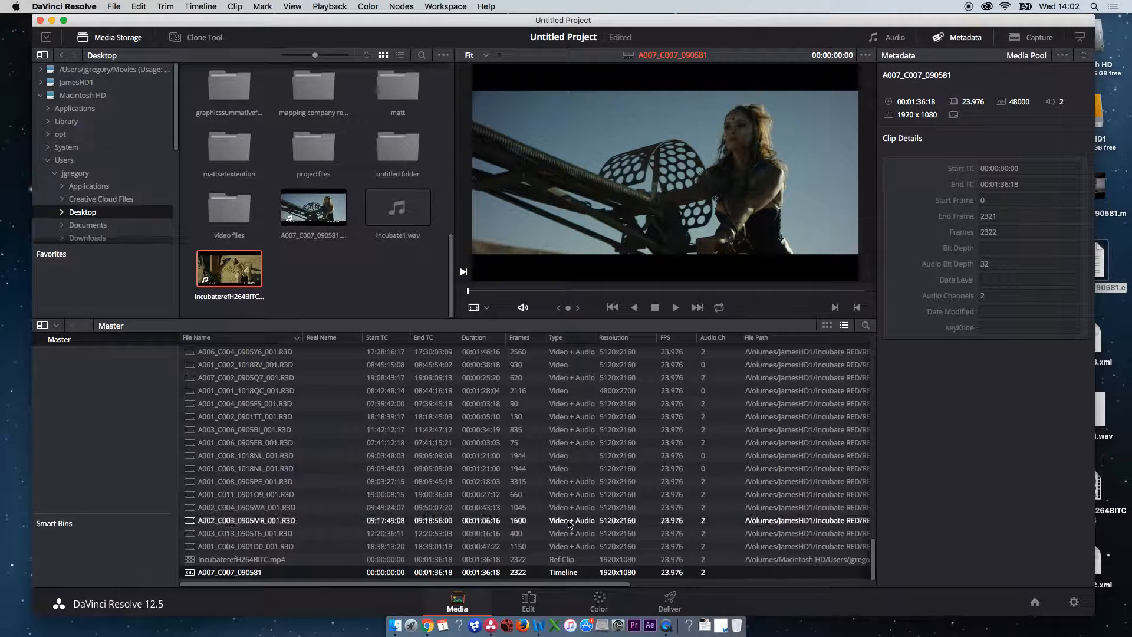
Scrub through the timeline on the Edit page to compare the conformed shots with the offline reference.
left_click(540, 606)
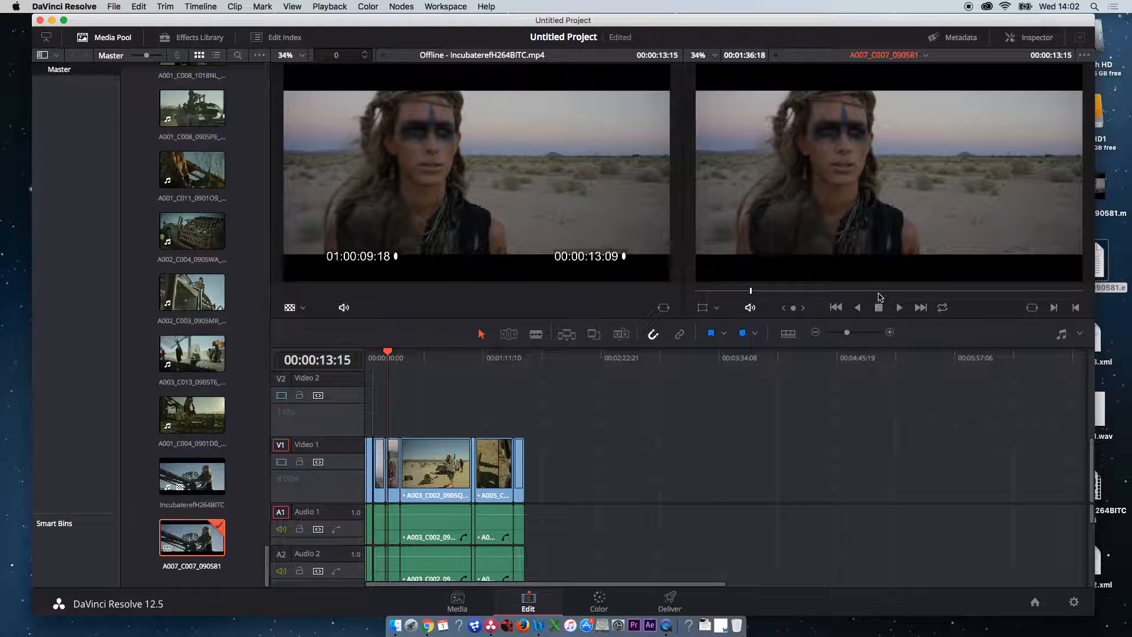
left_click_drag(748, 290, 843, 291)
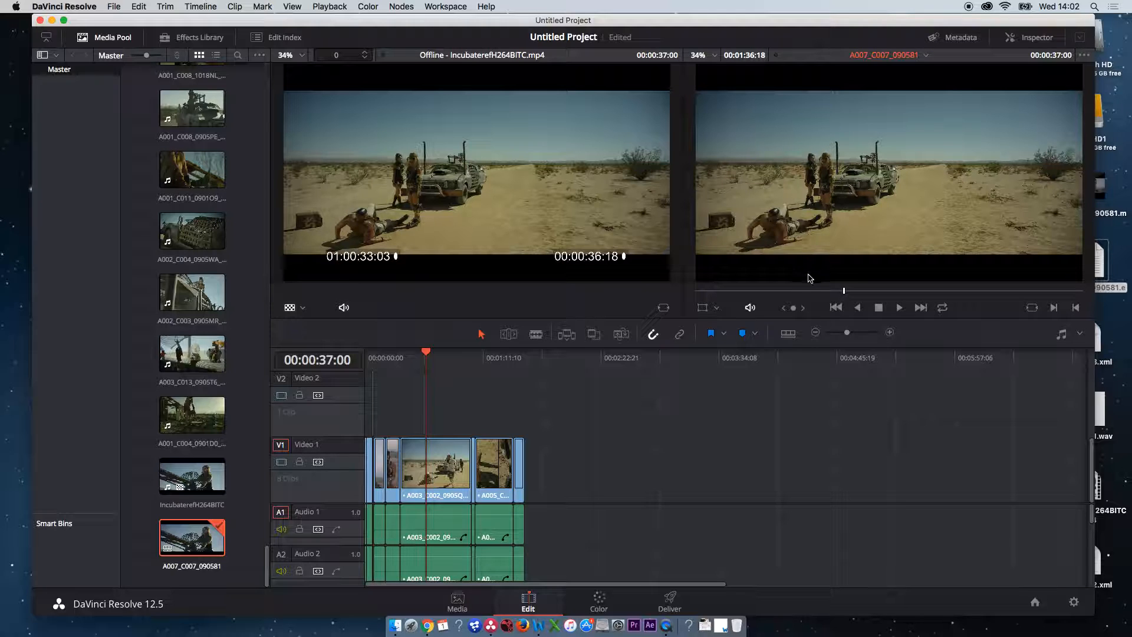
mouse_move(725, 289)
left_mouse_down()
mouse_move(720, 298)
mouse_move(765, 303)
mouse_move(736, 303)
left_mouse_up()
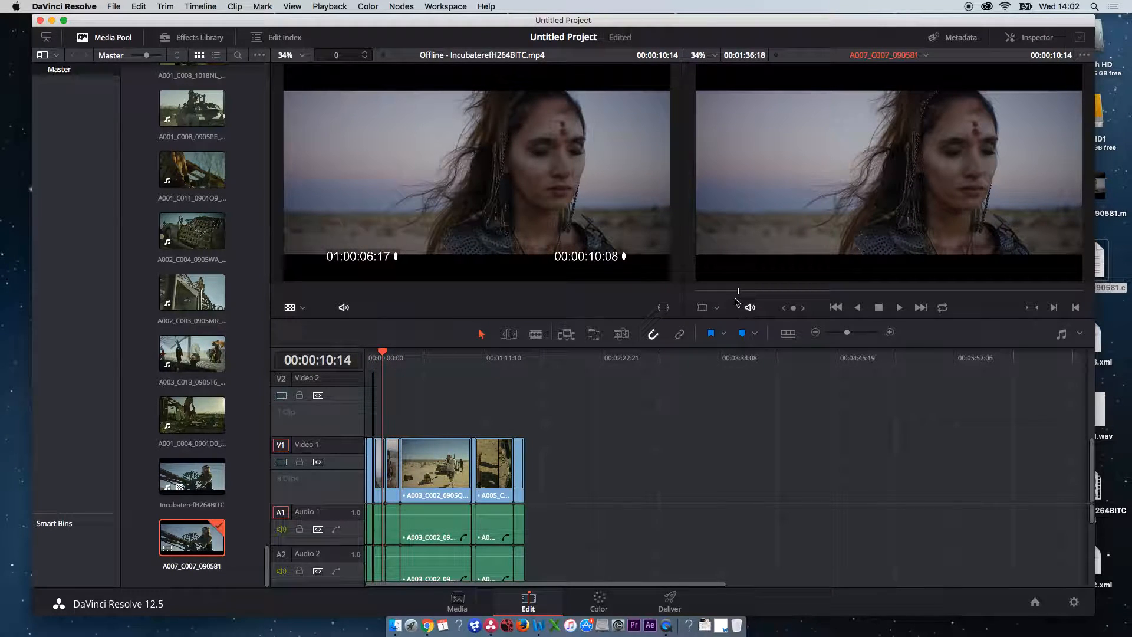
Remove the IncubaterefH264BITC.mp4 reference clip from the Master bin.
left_click(457, 601)
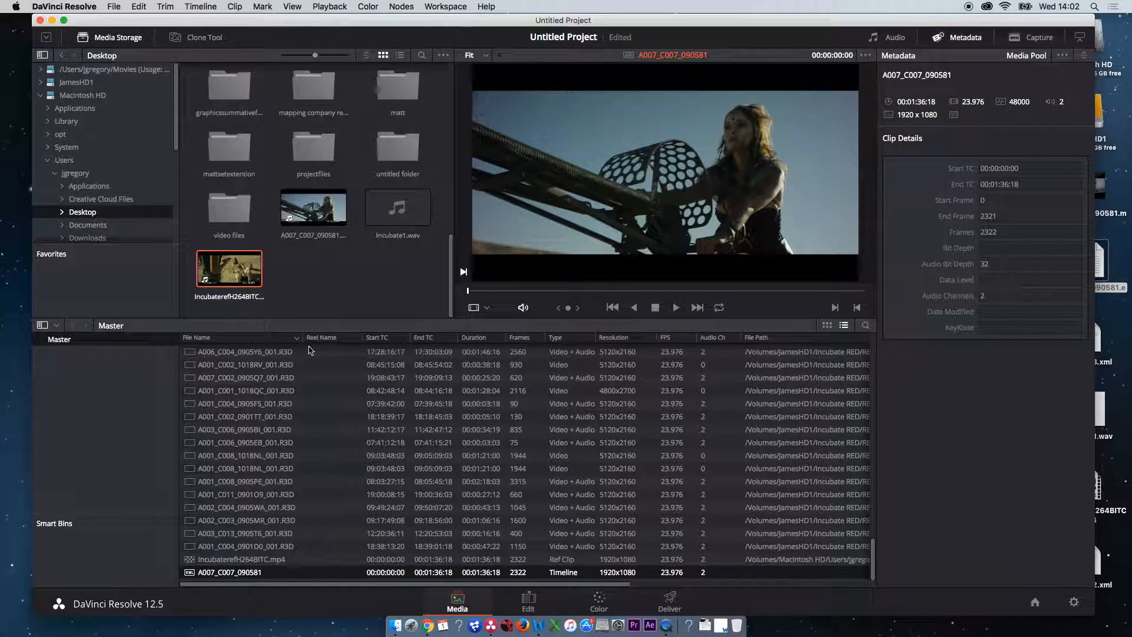
left_click(236, 558)
key("Delete")
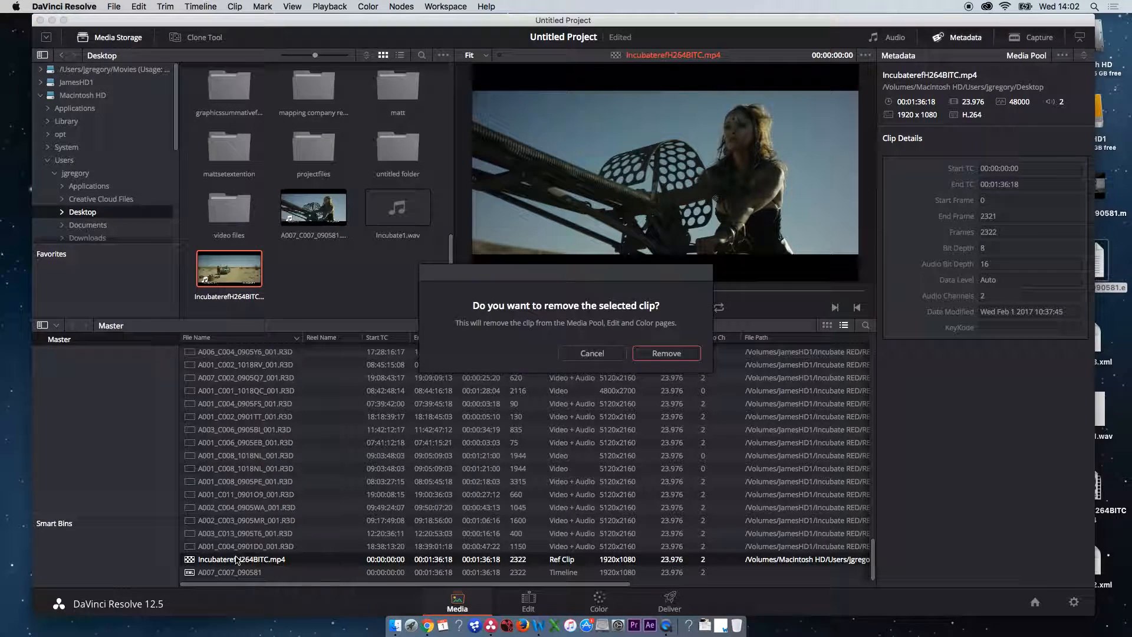
left_click(680, 354)
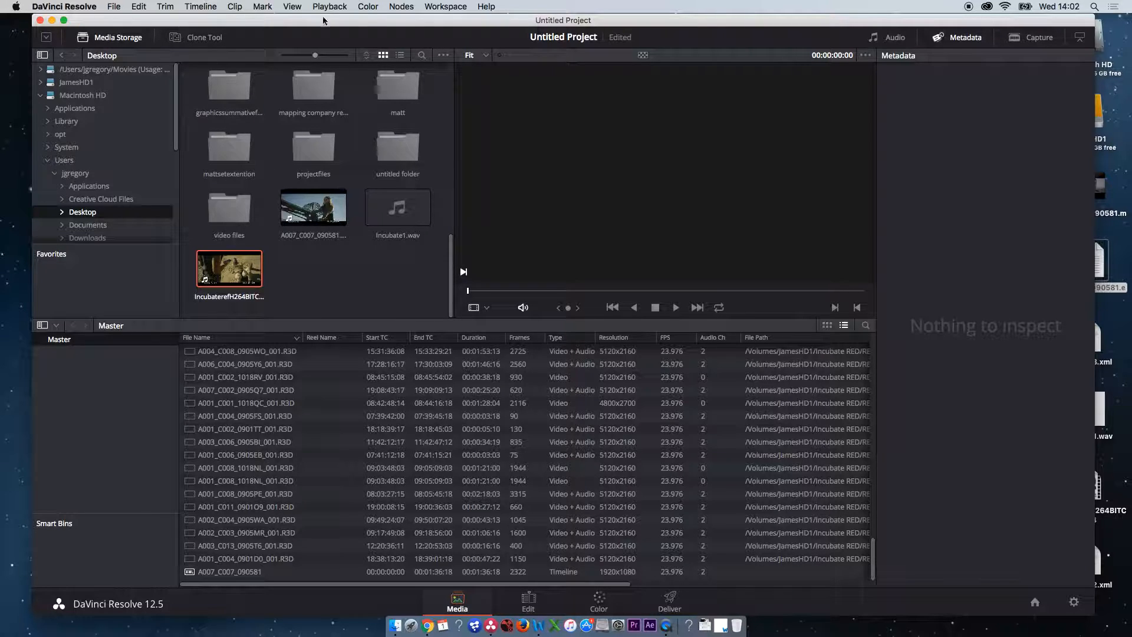
Re-add IncubaterefH264BITC.mp4 as an offline reference clip, link it to the A007_C007_090581 timeline and reopen the Edit page.
right_click(234, 268)
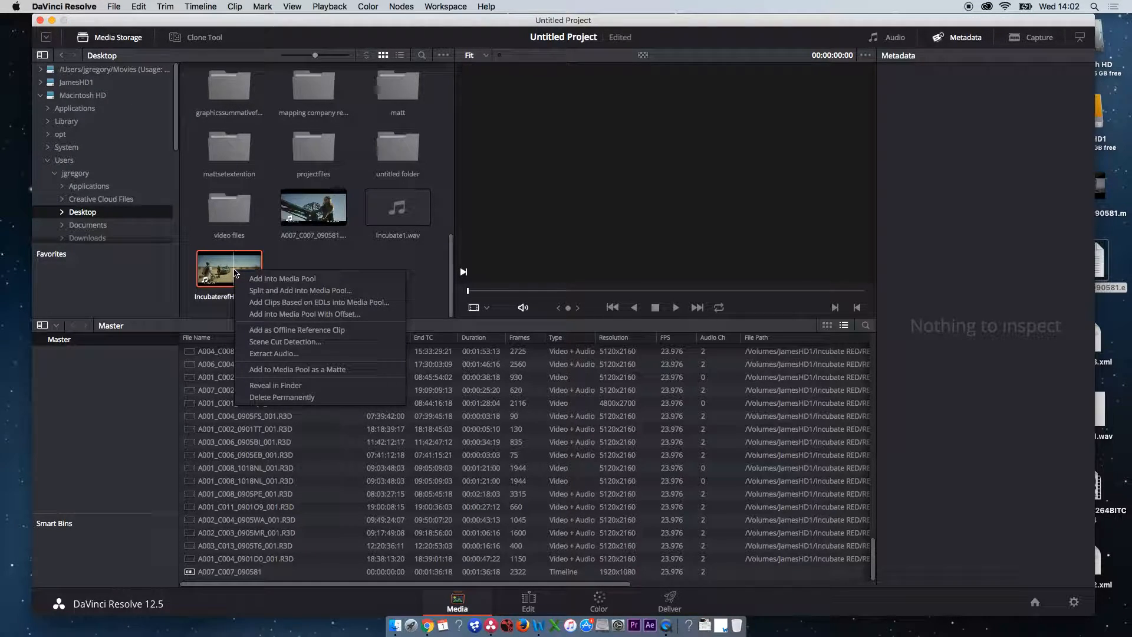
left_click(280, 330)
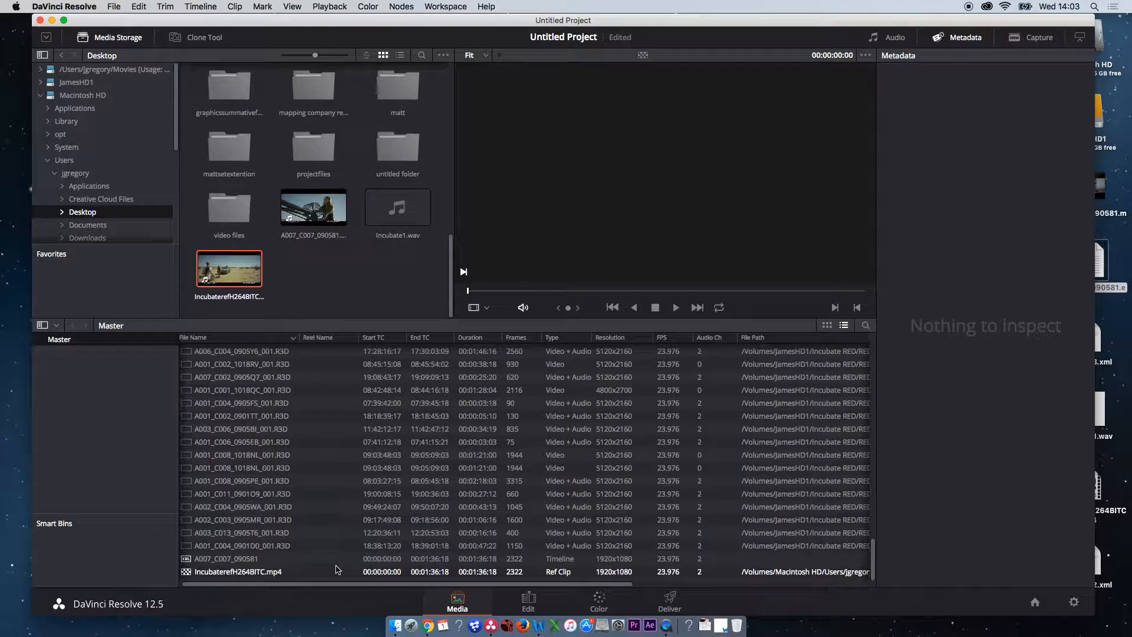
right_click(188, 558)
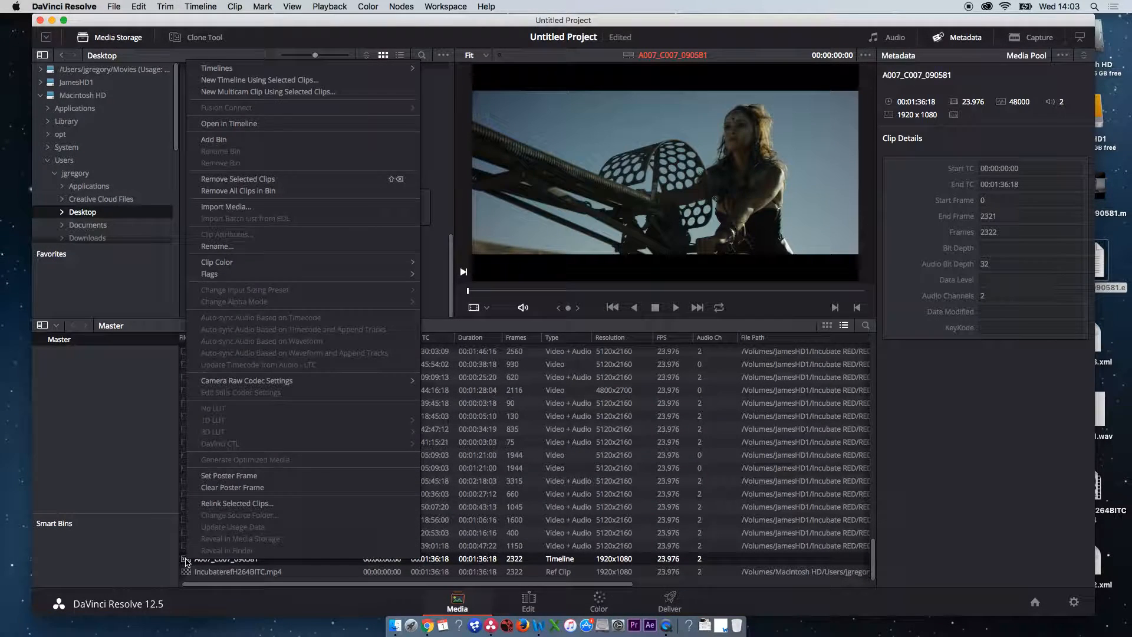
mouse_move(280, 68)
mouse_move(504, 138)
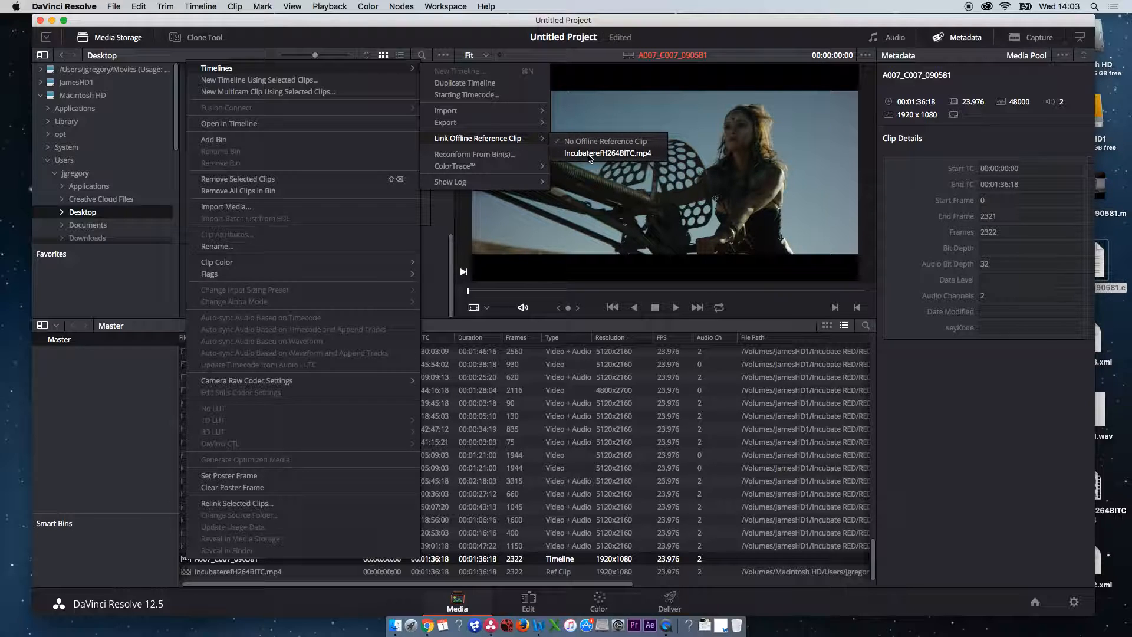
left_click(589, 155)
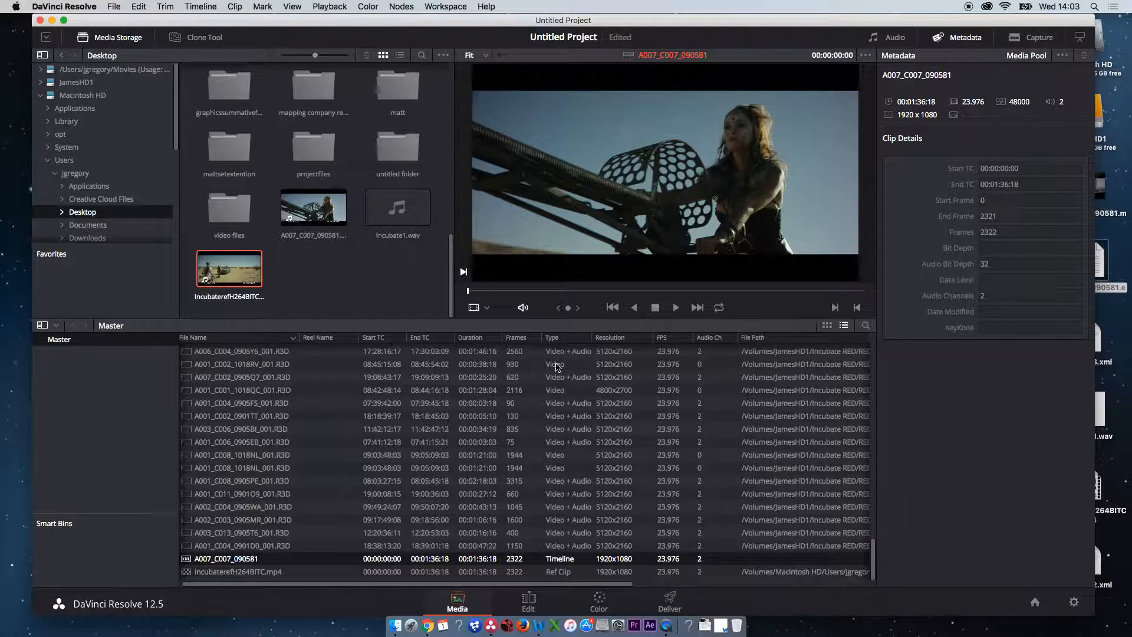
left_click(529, 600)
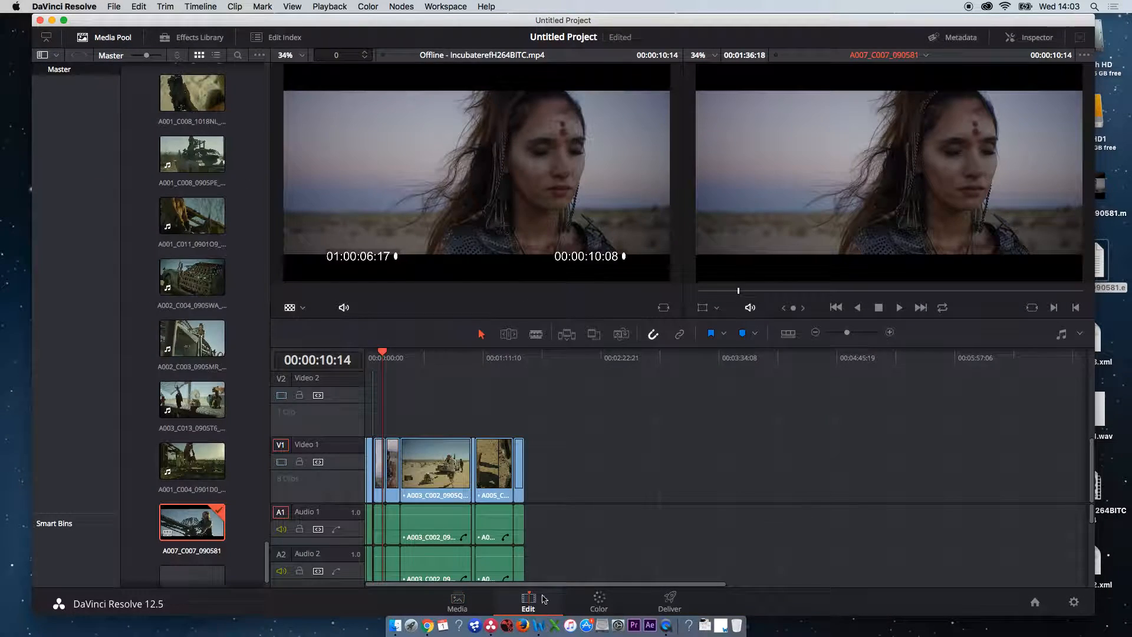
Show the offline reference in the source viewer and scrub the timeline back to 00:00:01:11, within the opening dissolve.
left_click(301, 307)
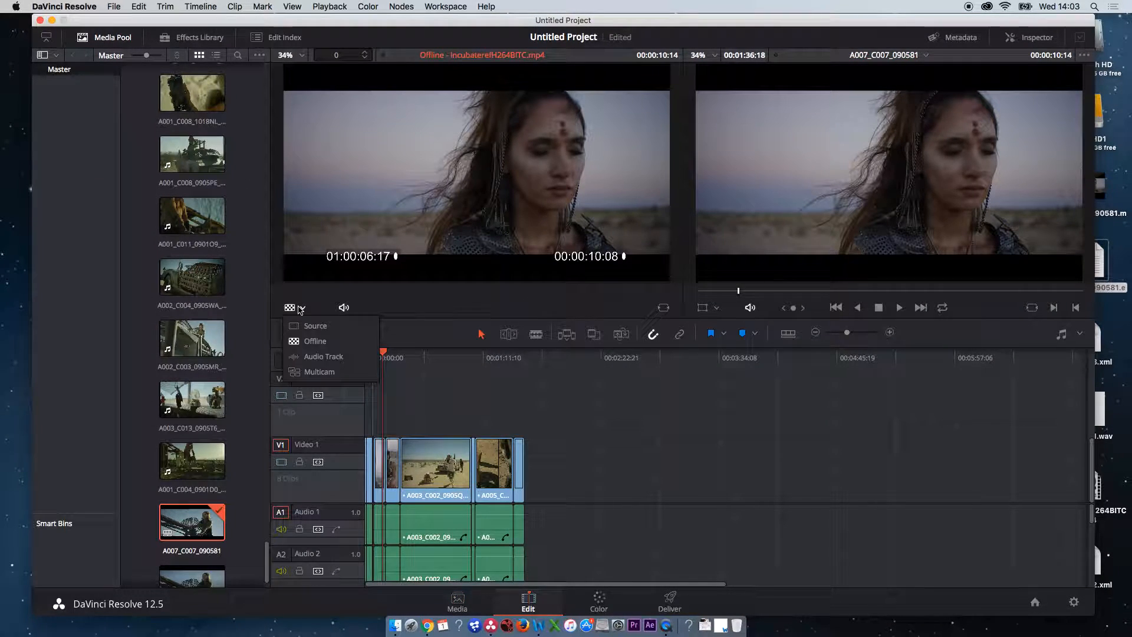
left_click(301, 342)
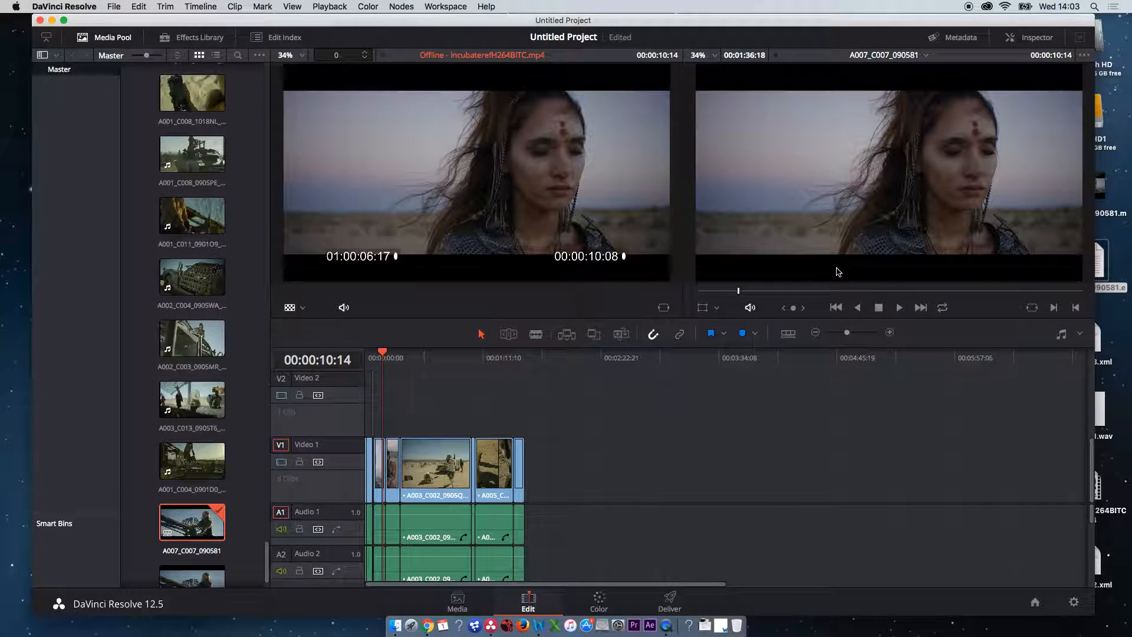
left_click(714, 292)
left_click_drag(714, 293, 731, 269)
left_click_drag(729, 269, 700, 273)
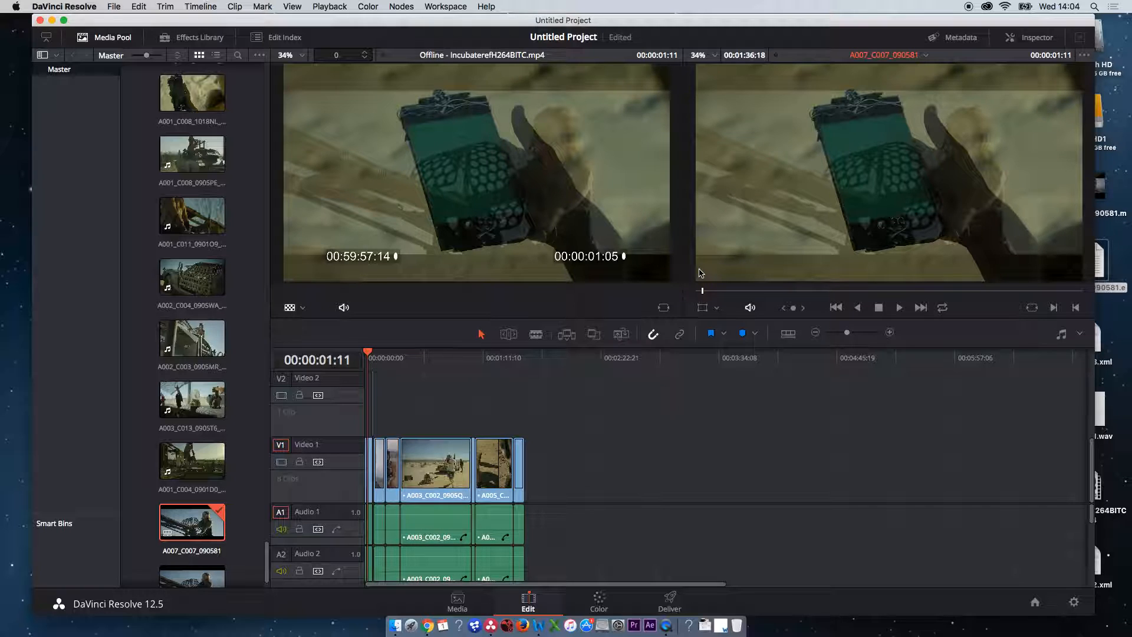
Step backward frame by frame through the opening dissolve to 00:00:00:19, comparing the conformed timeline with the offline reference.
key("Right")
key("Left")
key("Left")
key("Left")
key("Left")
key("Left")
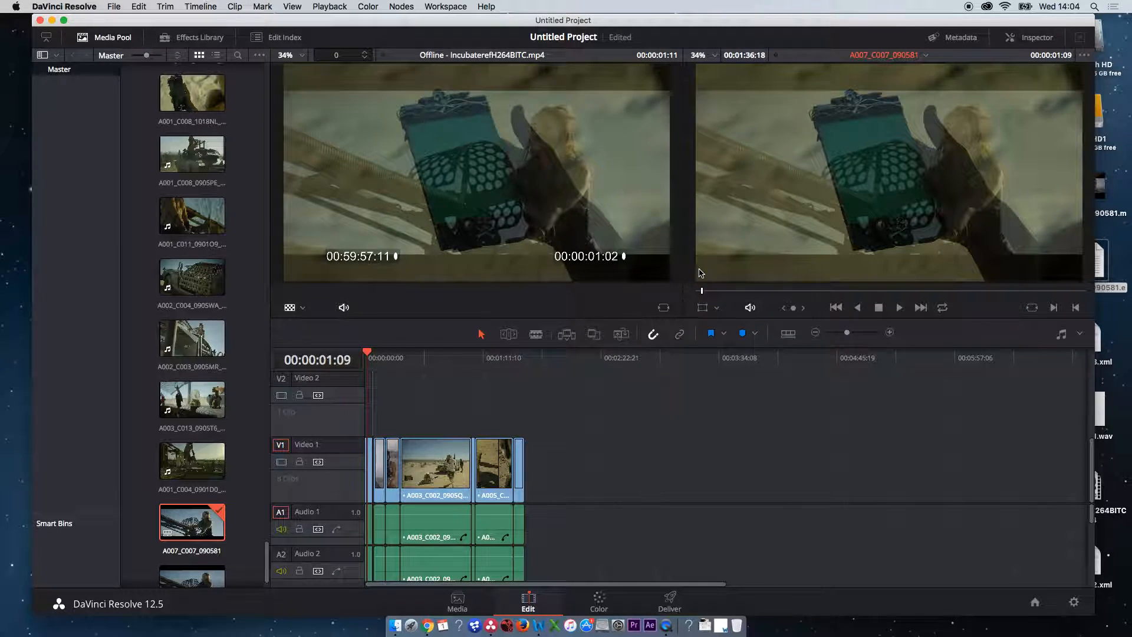
key("Left")
key("Left")
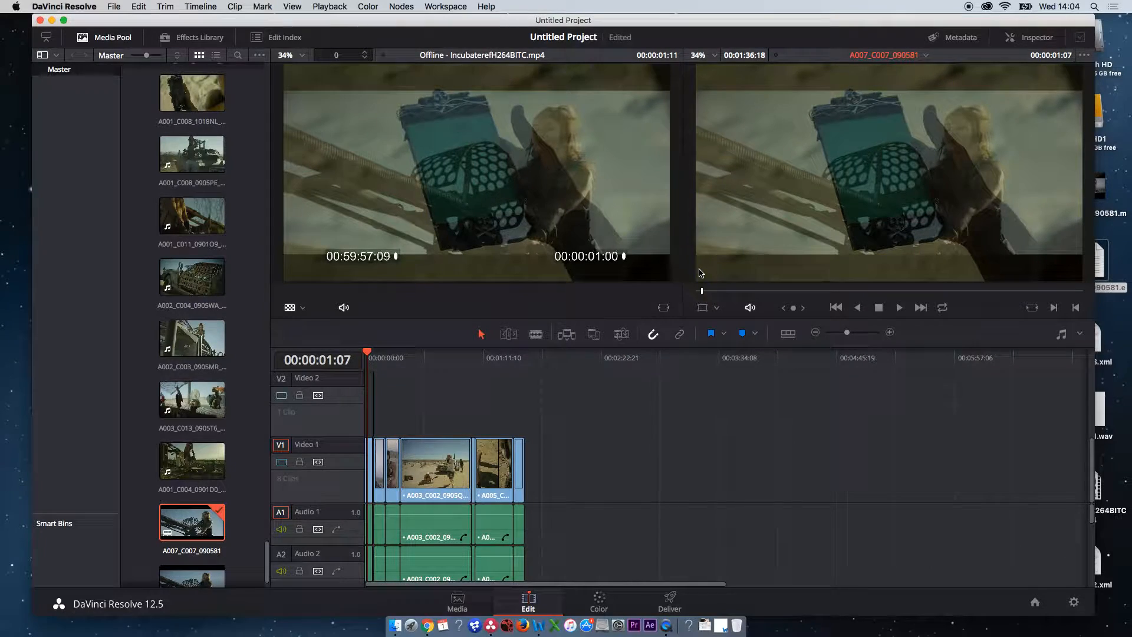
key("Left")
key("Left")
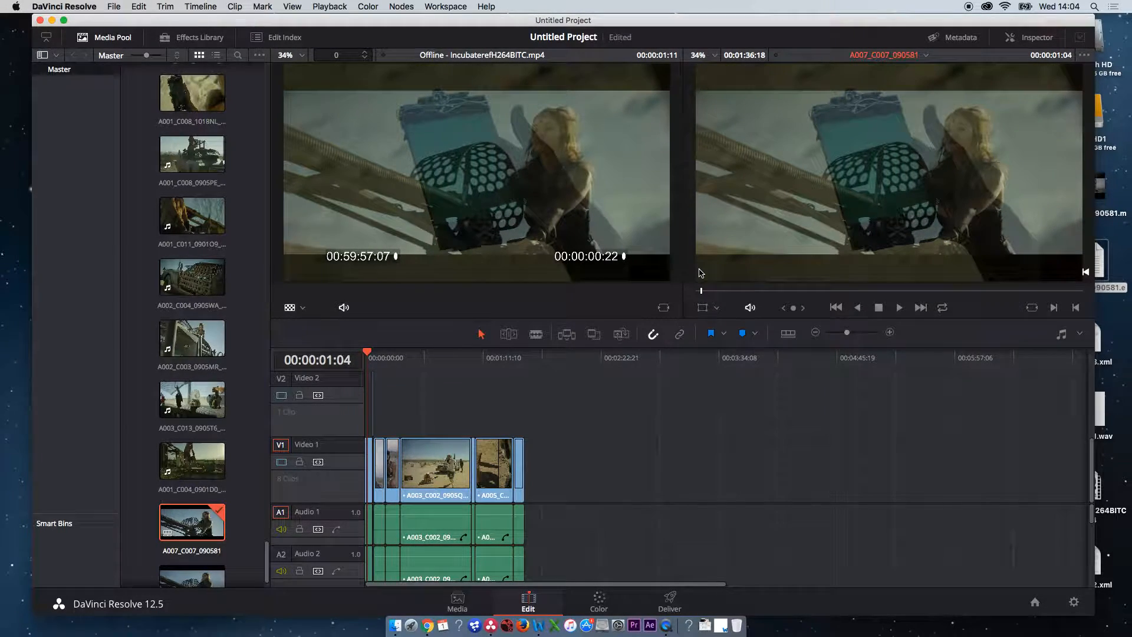
key("Left")
key("Left")
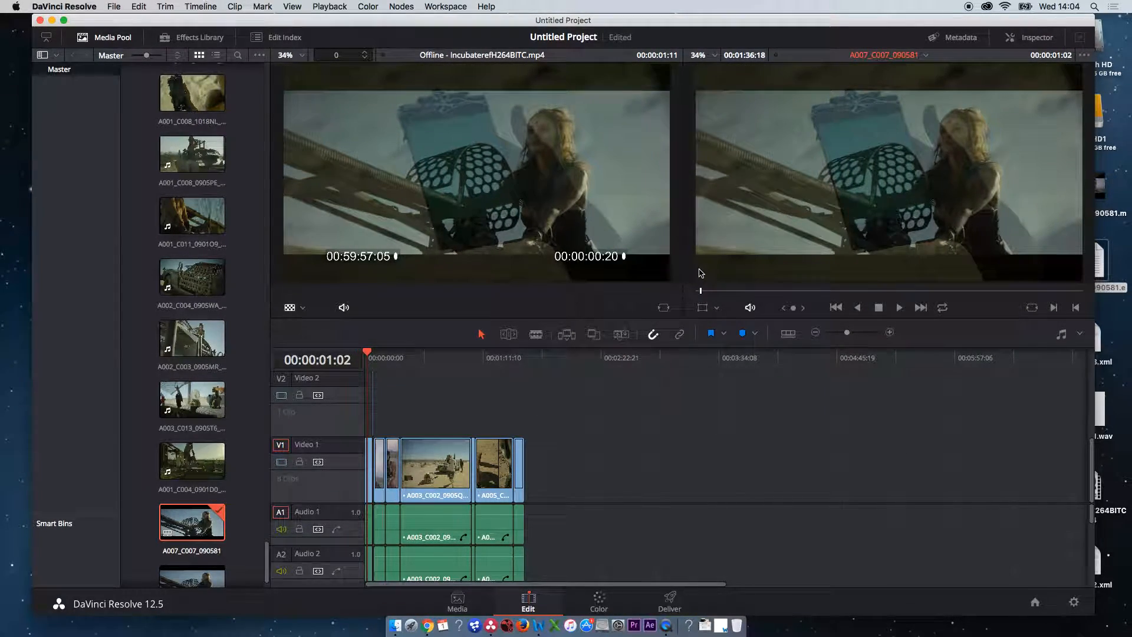
key("Left")
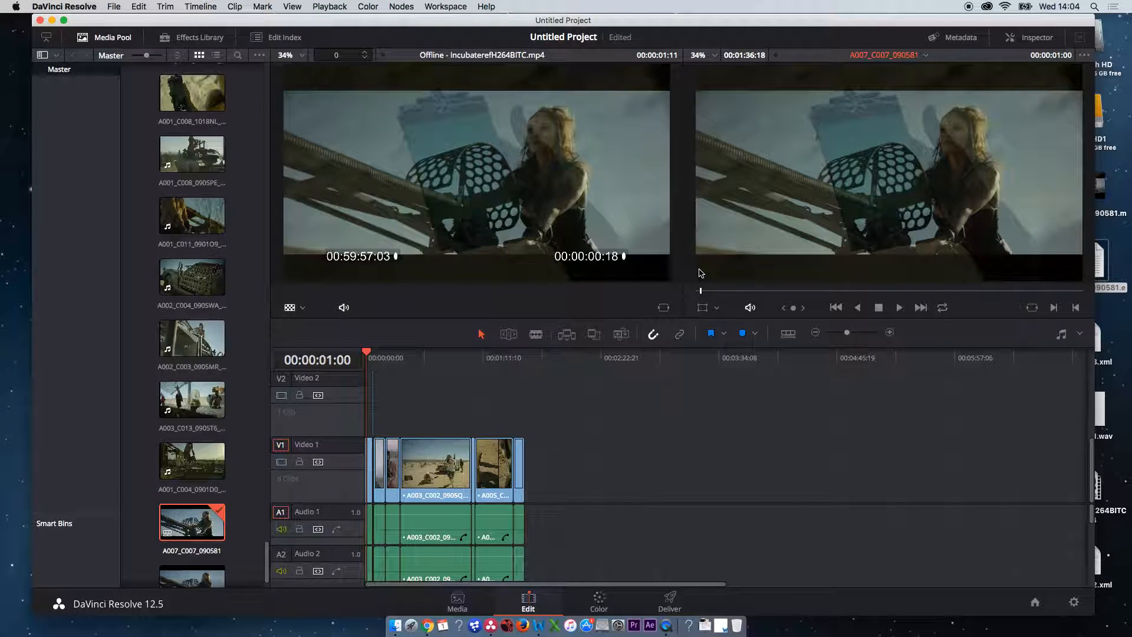
key("Left")
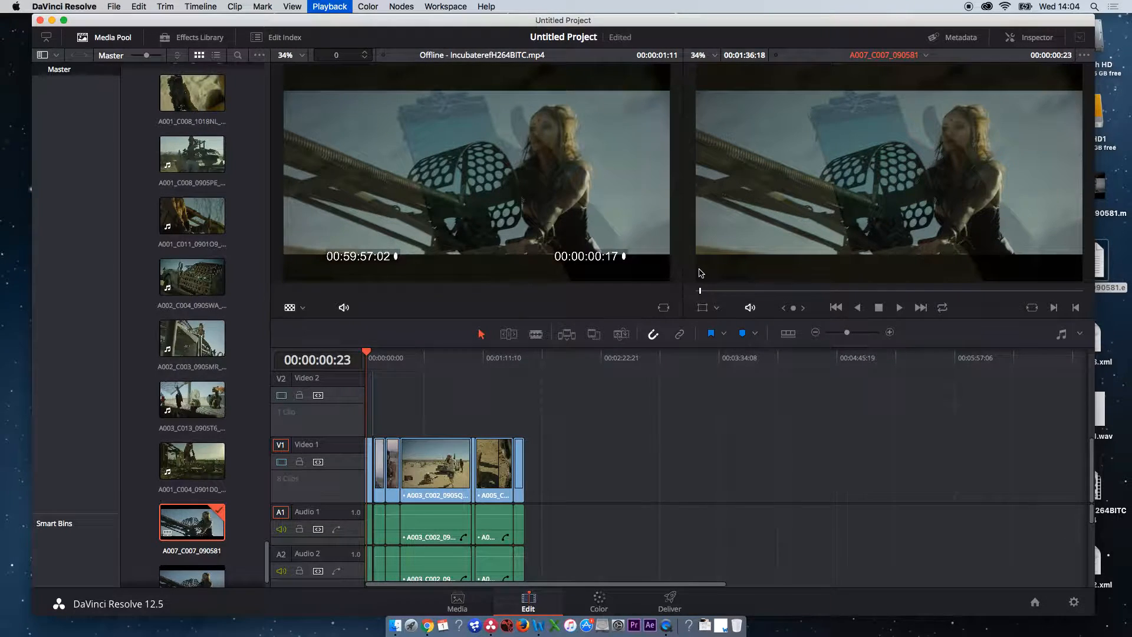
key("Left")
key("Left")
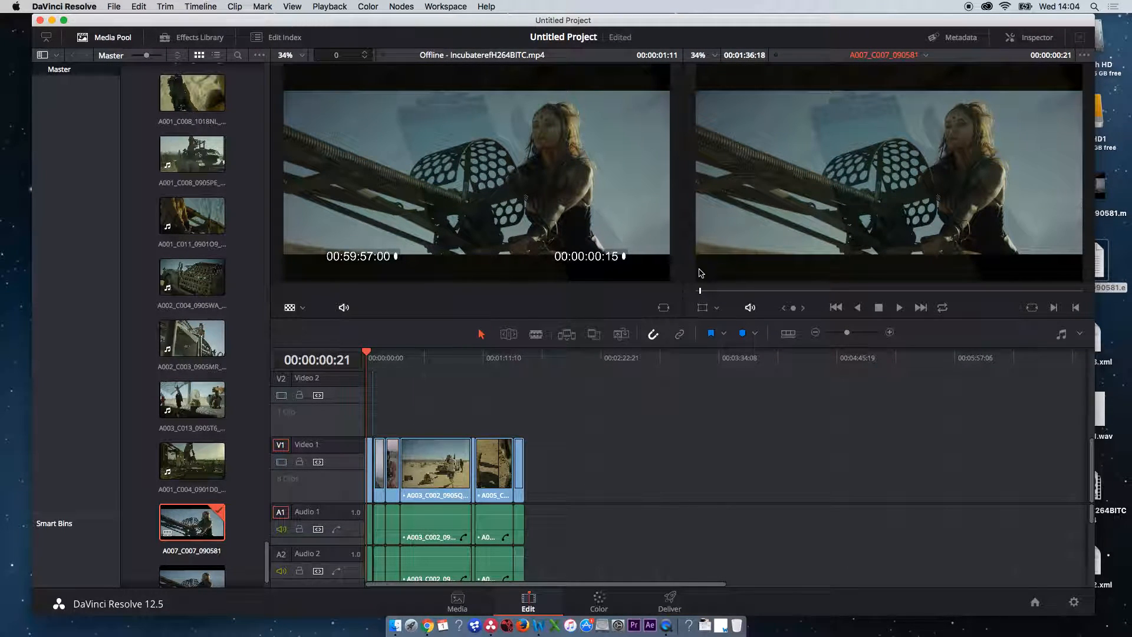
key("Left")
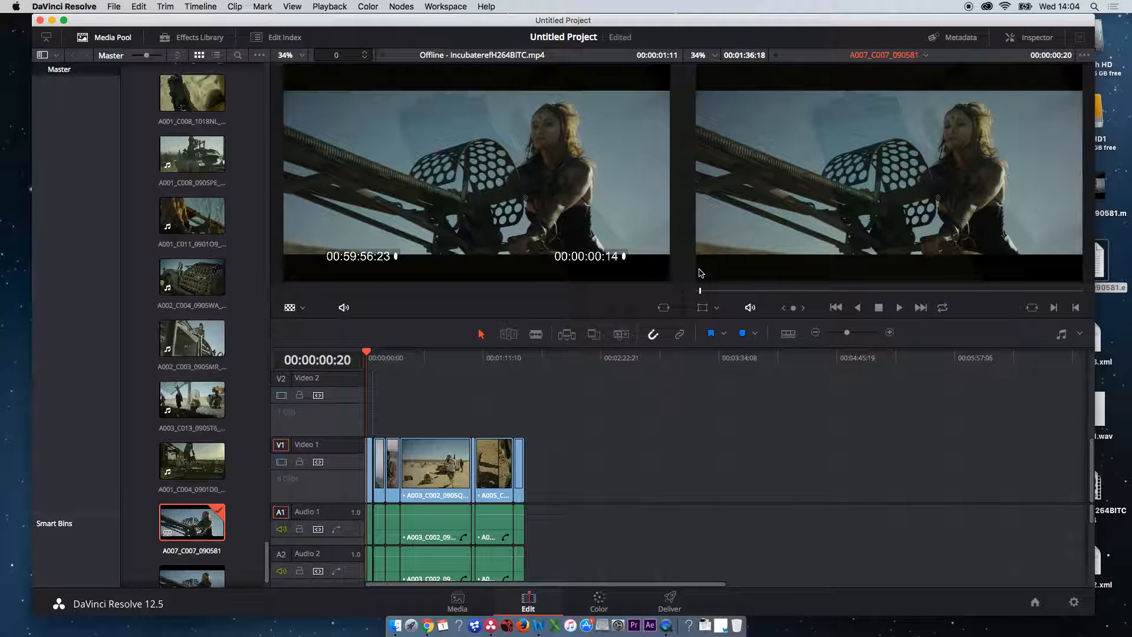
key("Left")
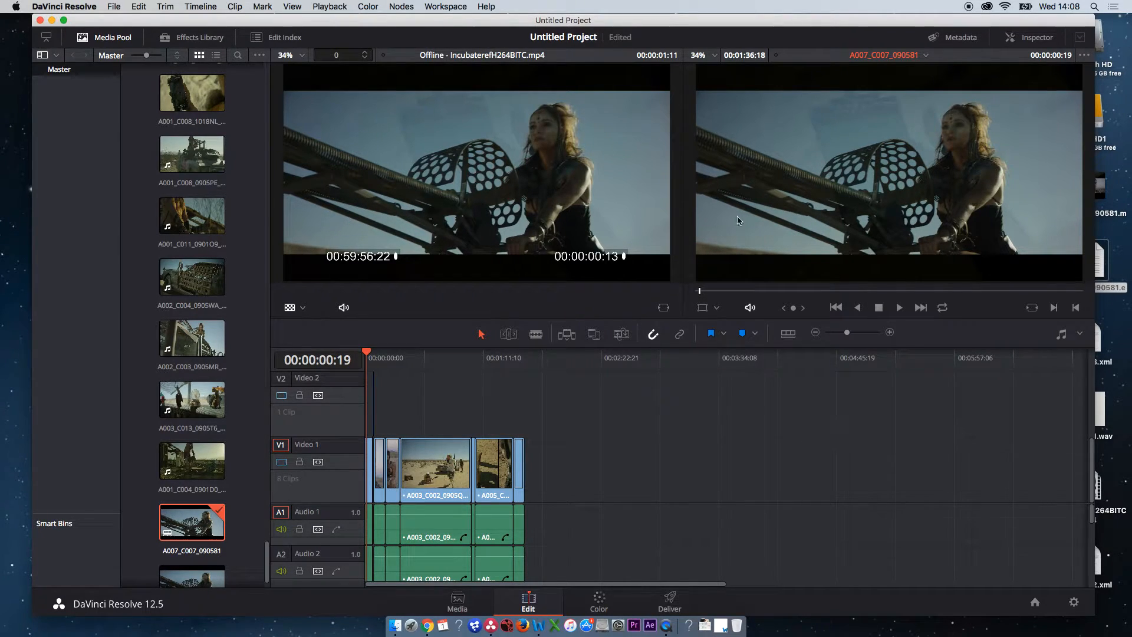
Move the project window down to uncover the desktop and switch to QuickTime Player.
left_click_drag(459, 24, 459, 55)
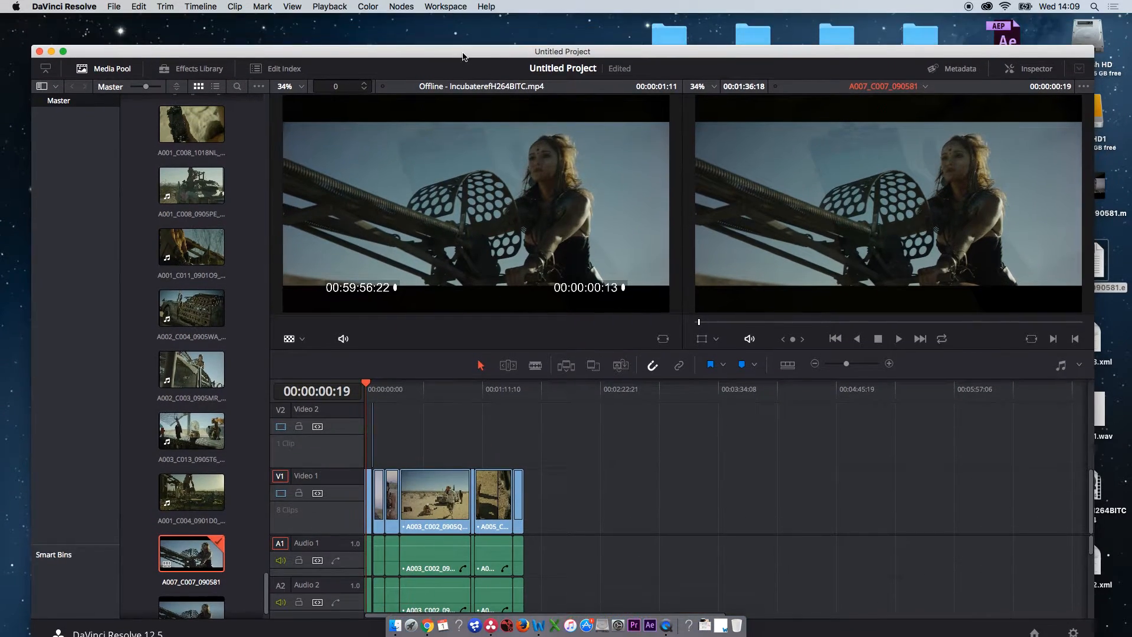
left_click(305, 33)
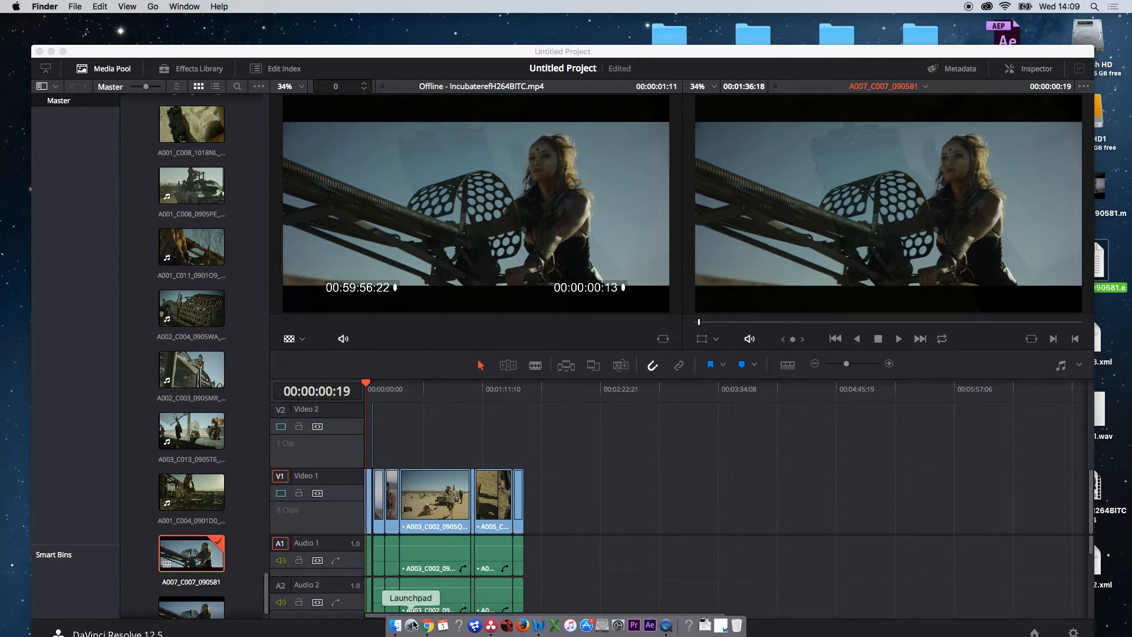
left_click(668, 630)
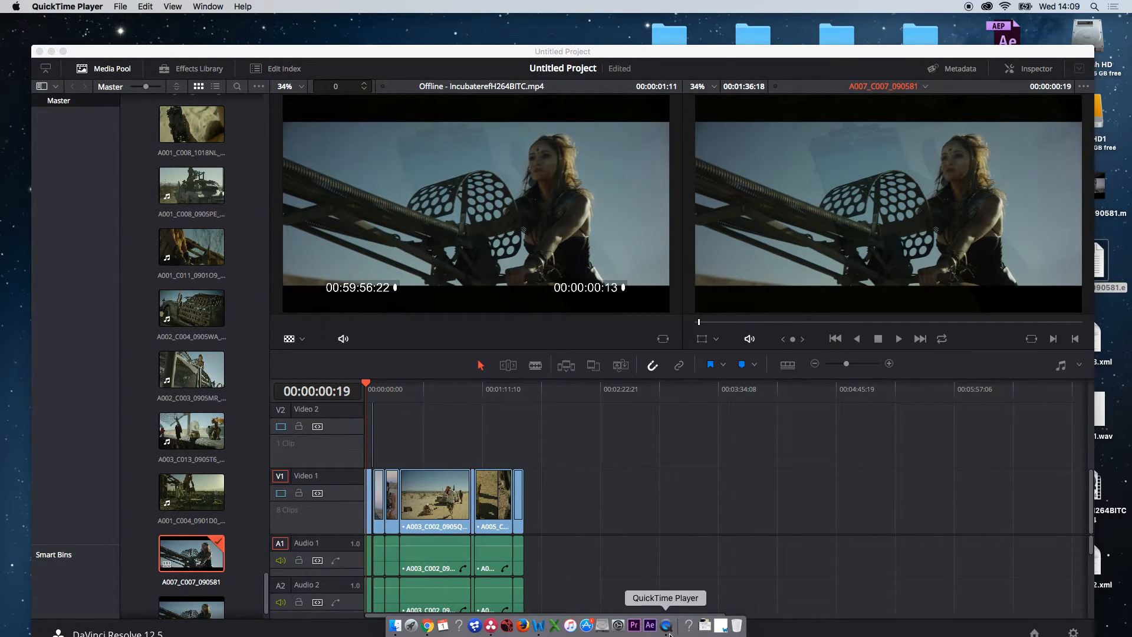